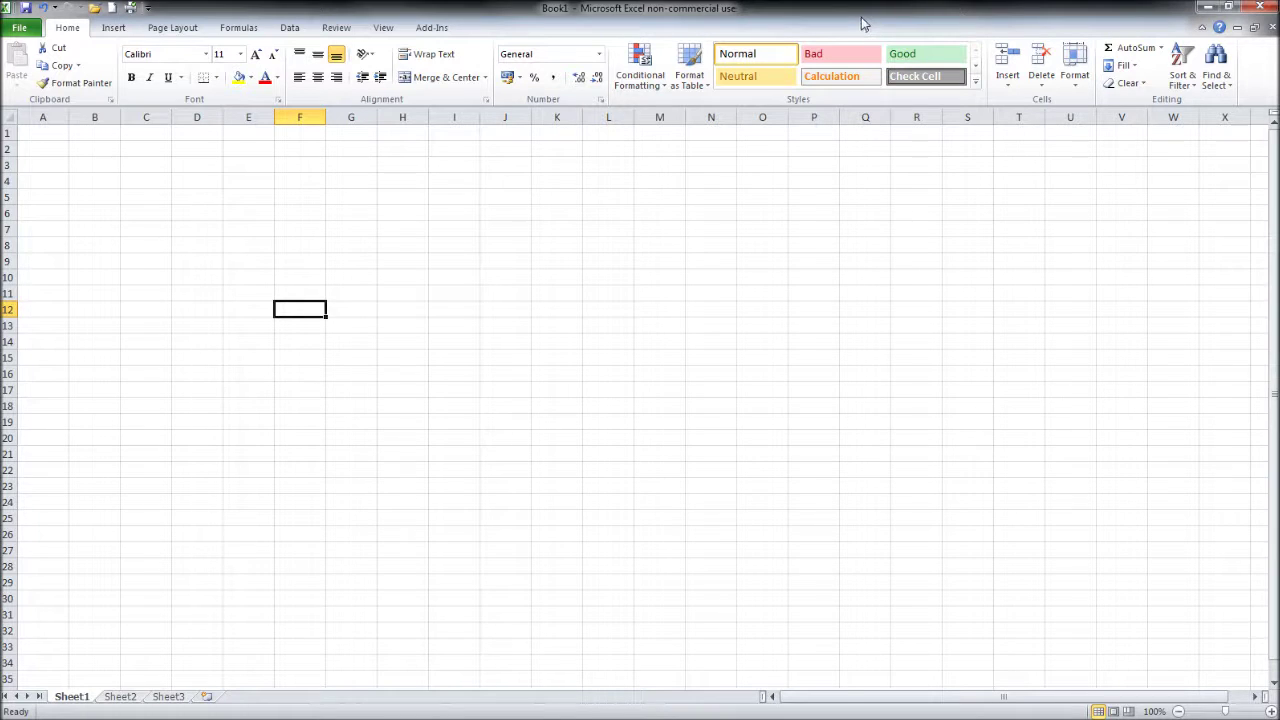
Enter trial values 5465 and GHGJH in column F, then delete them
left_click(290, 229)
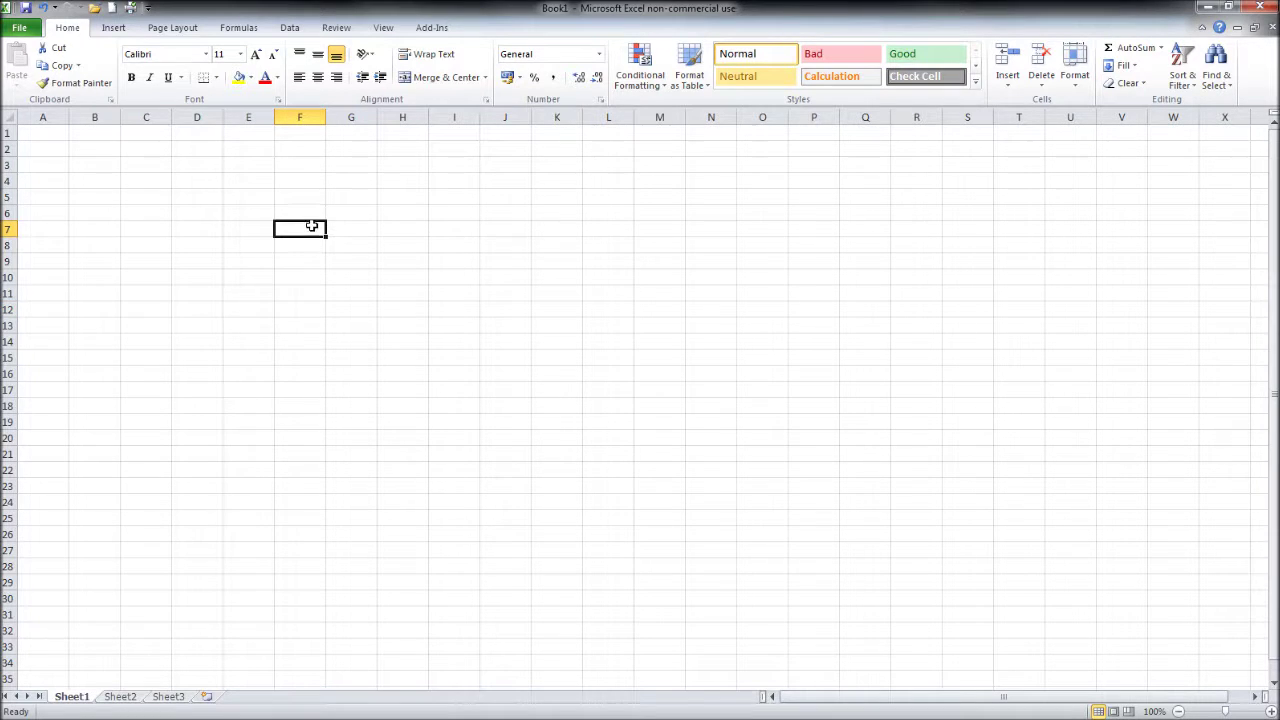
type("5465")
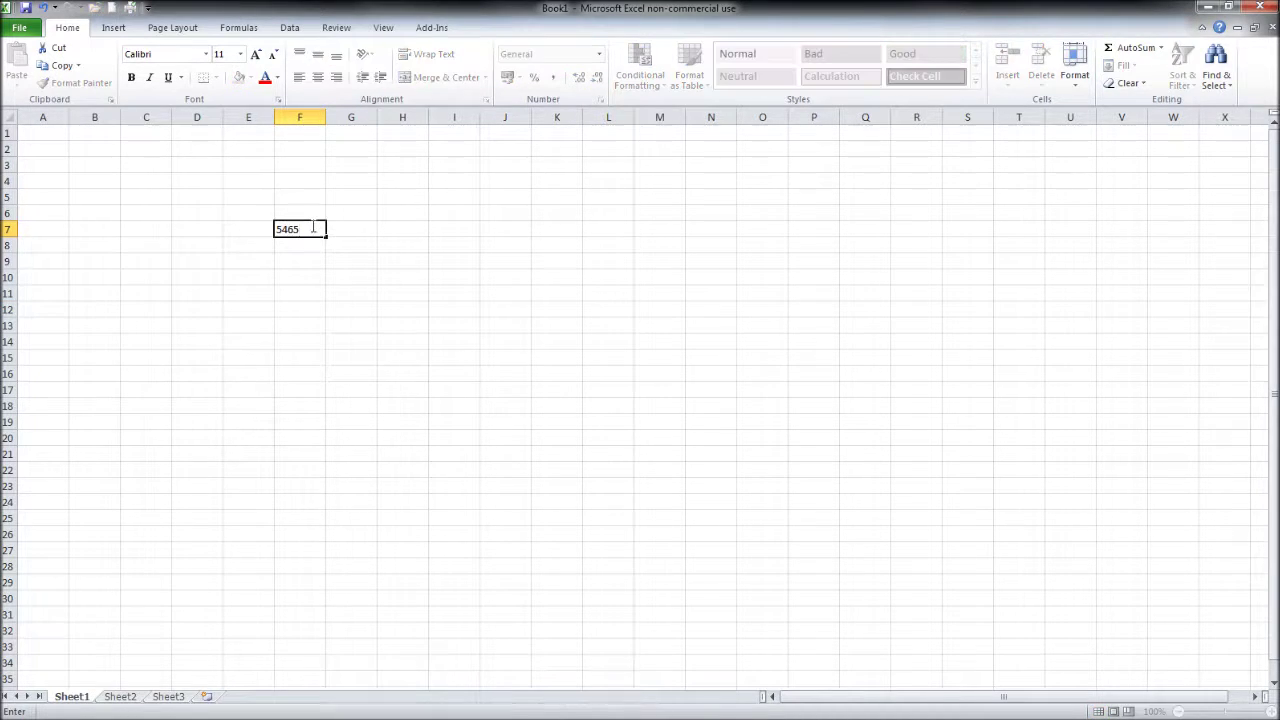
key("Return")
key("Return")
type("GHGJH")
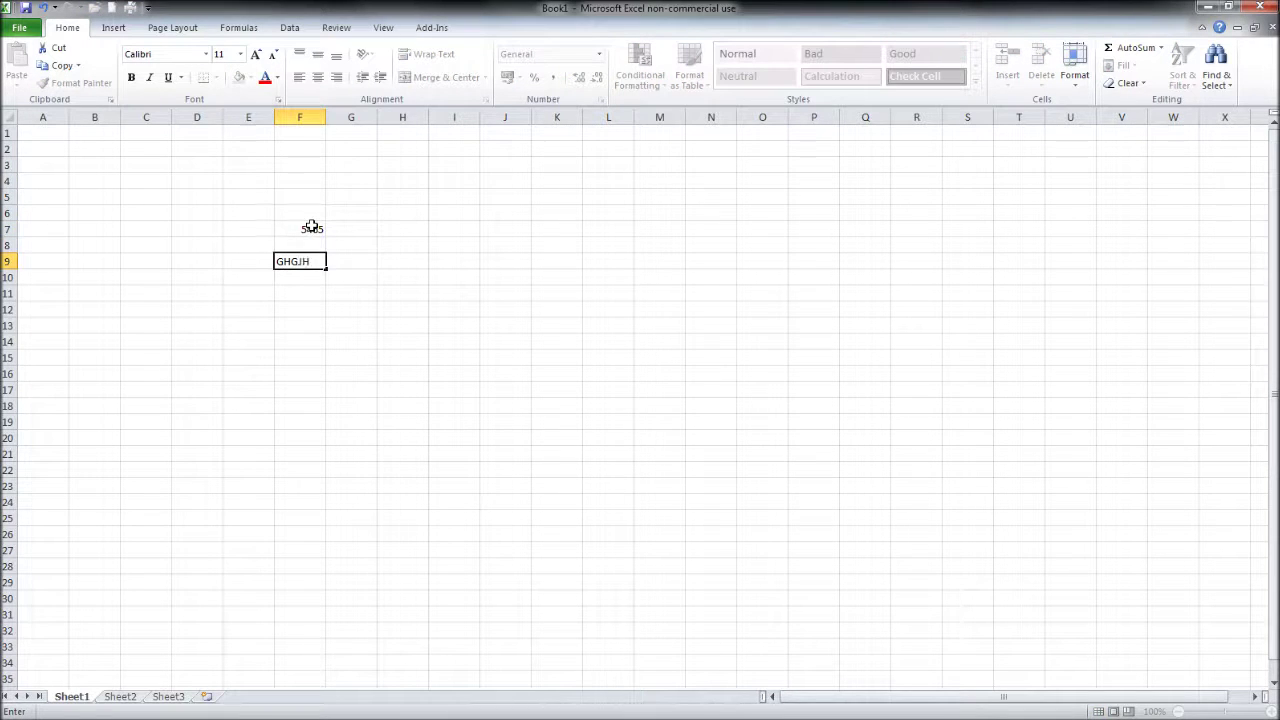
key("Return")
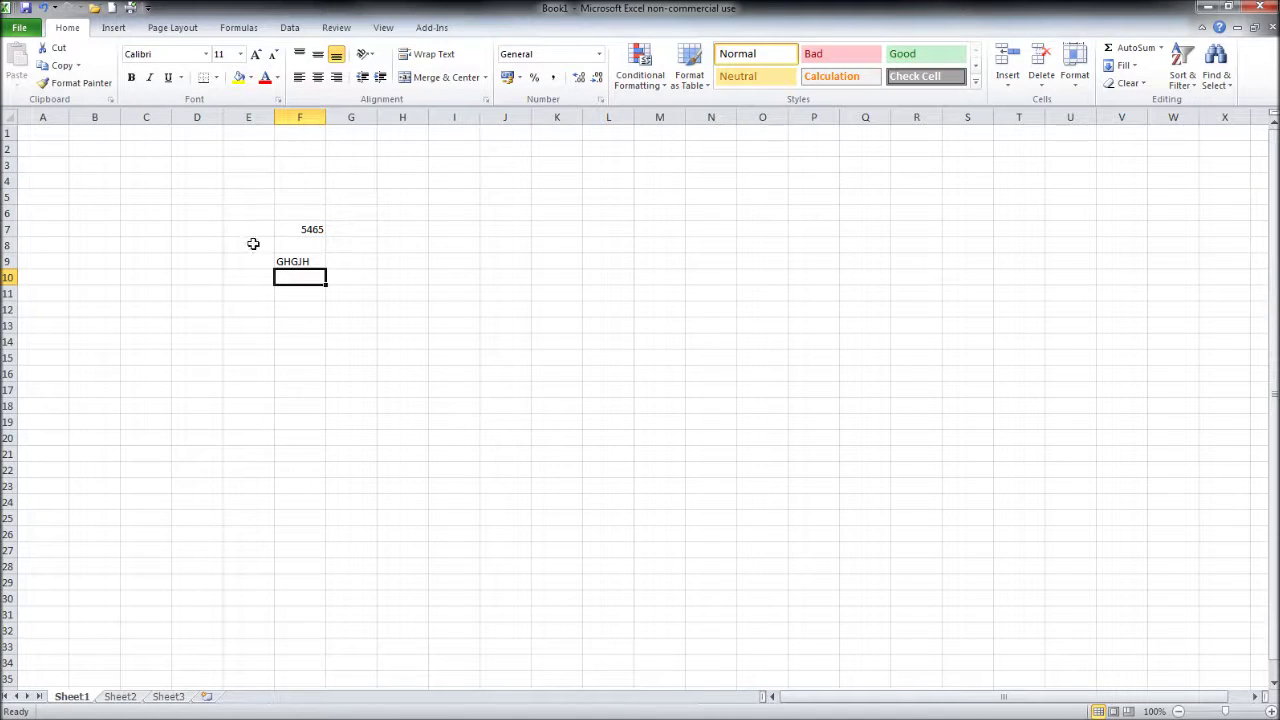
left_click_drag(289, 224, 300, 303)
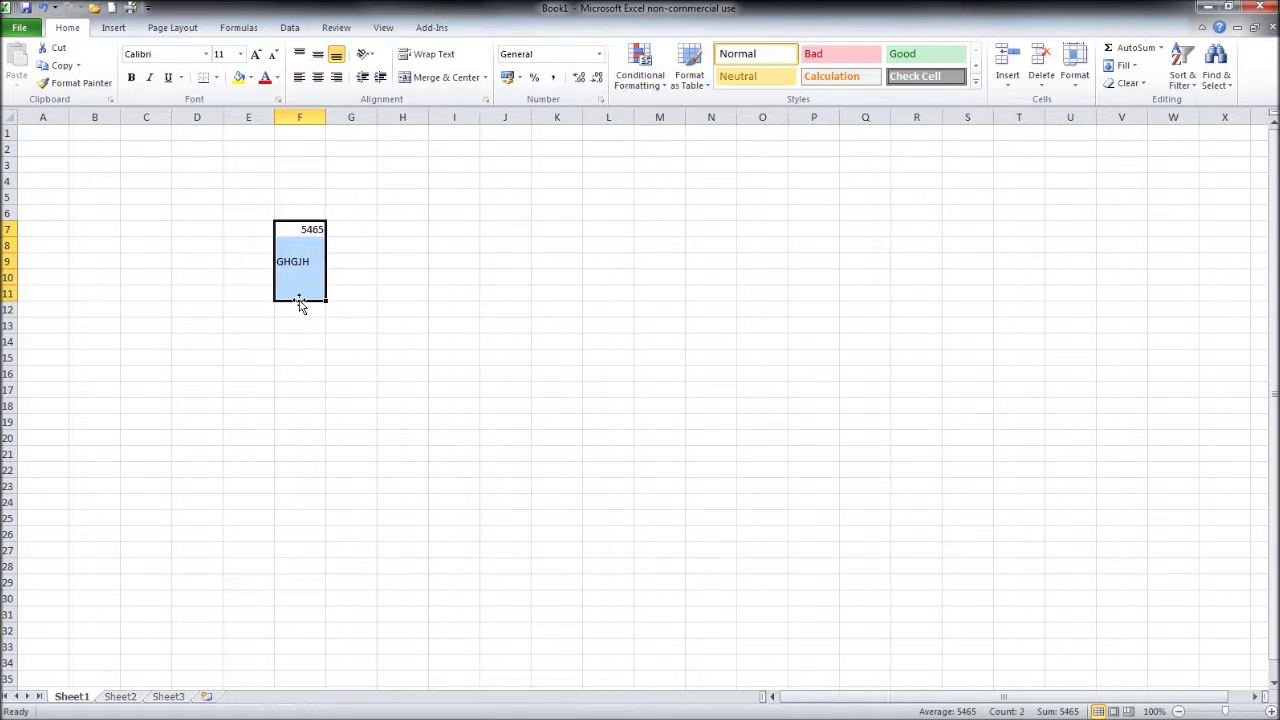
key("Delete")
left_click(300, 302)
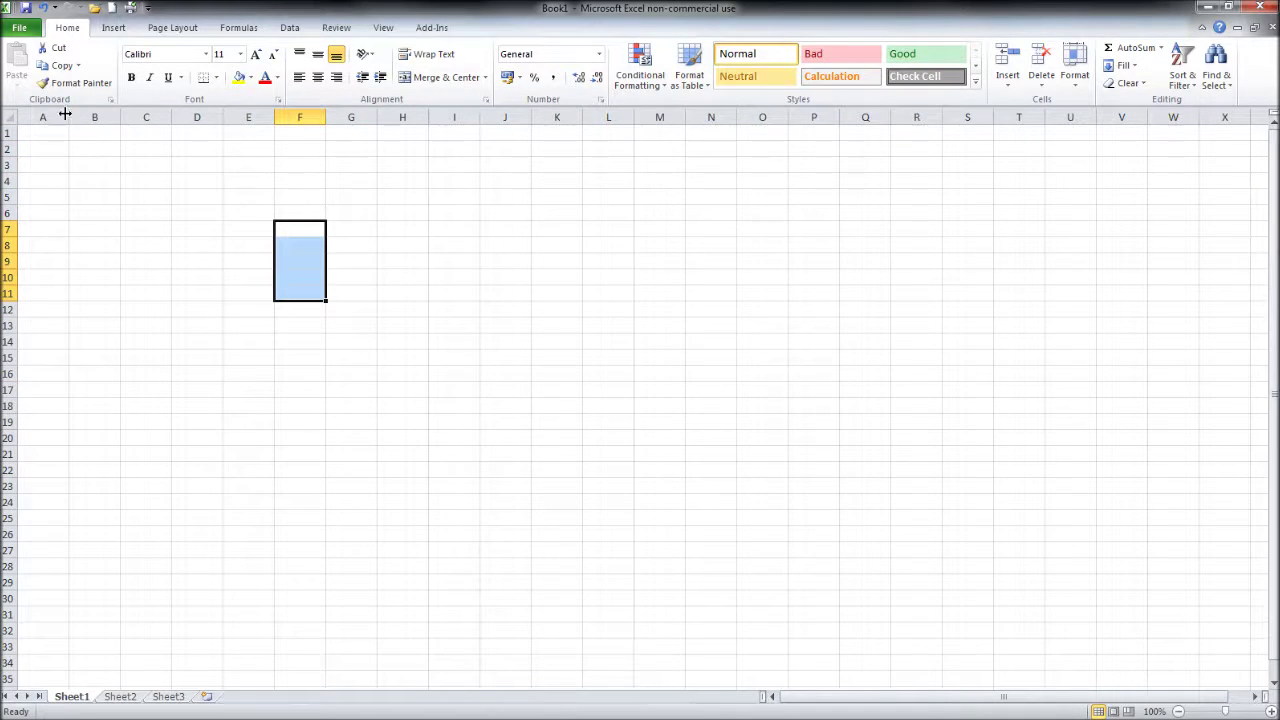
Widen columns G, H and I, narrow column J to 1.43, and widen K to 51.57
left_click(148, 116)
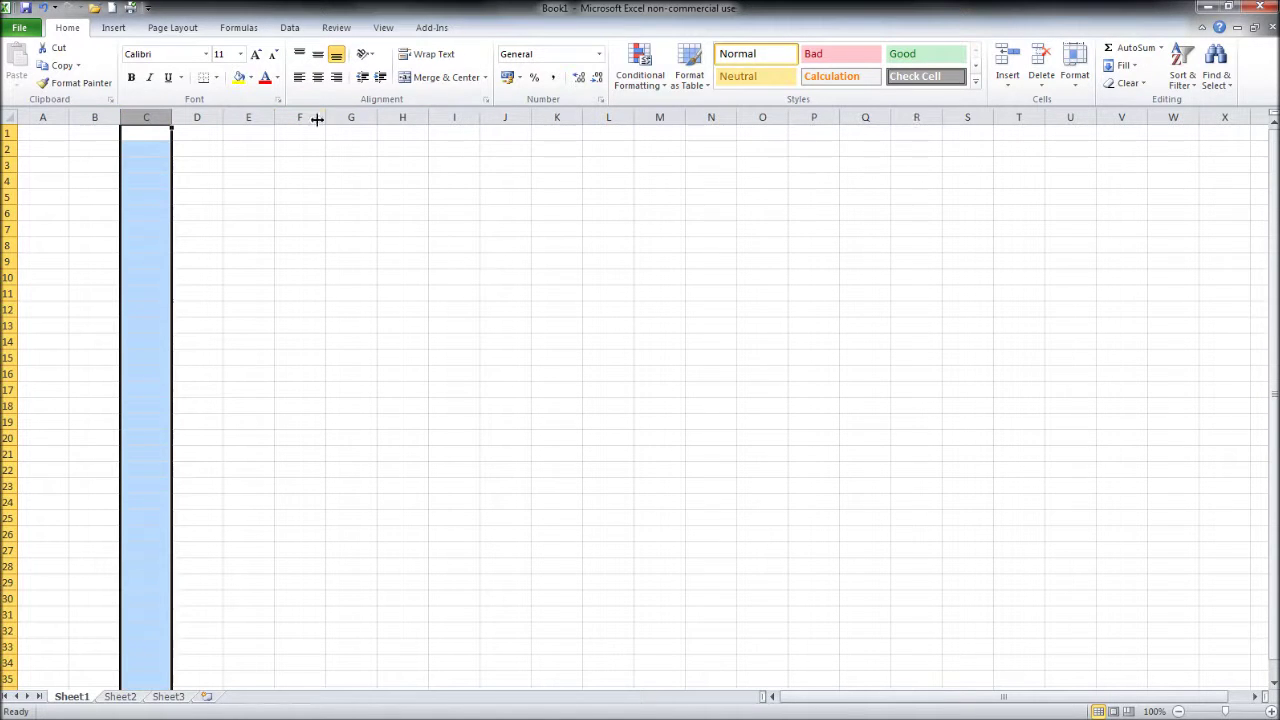
left_click(378, 354)
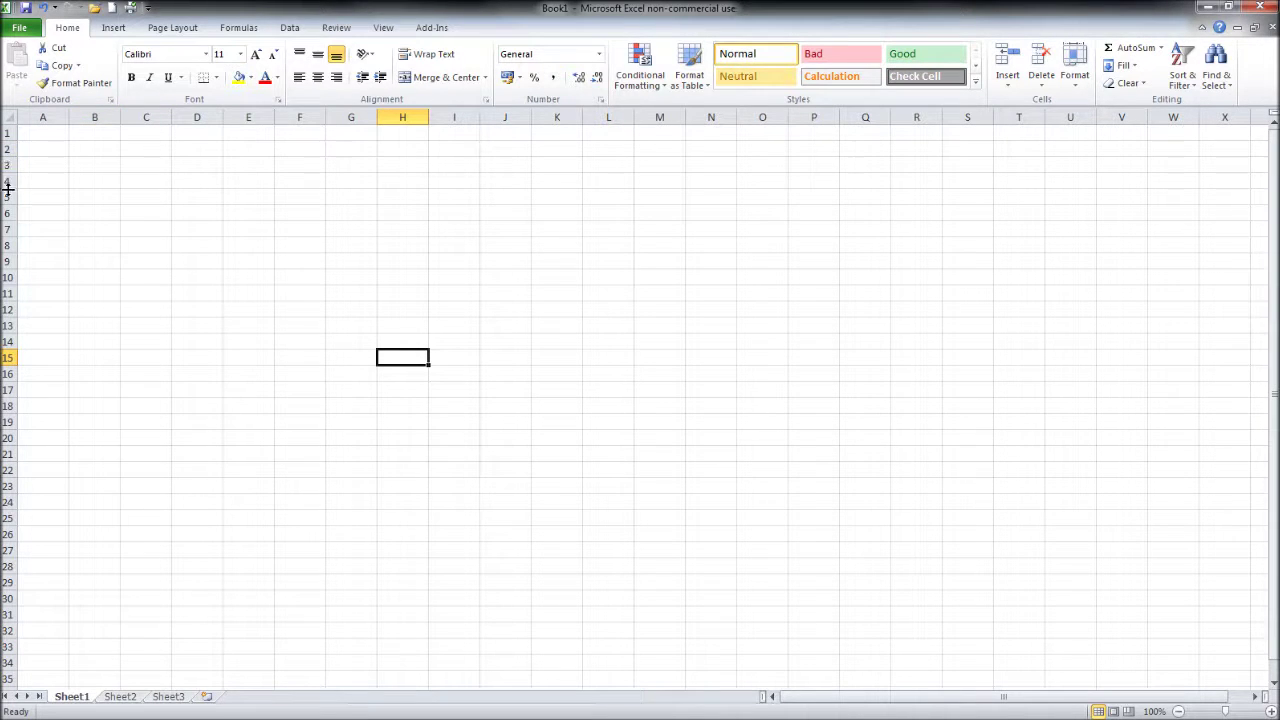
left_click(331, 150)
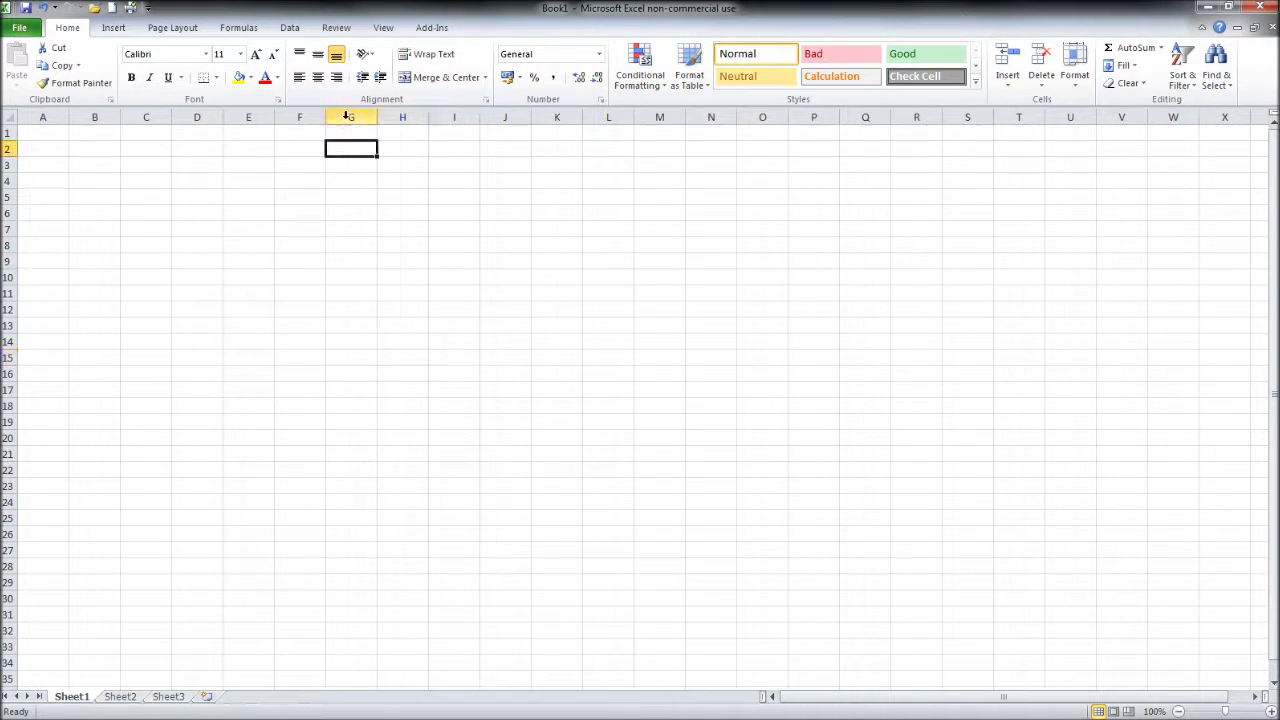
left_click(353, 291)
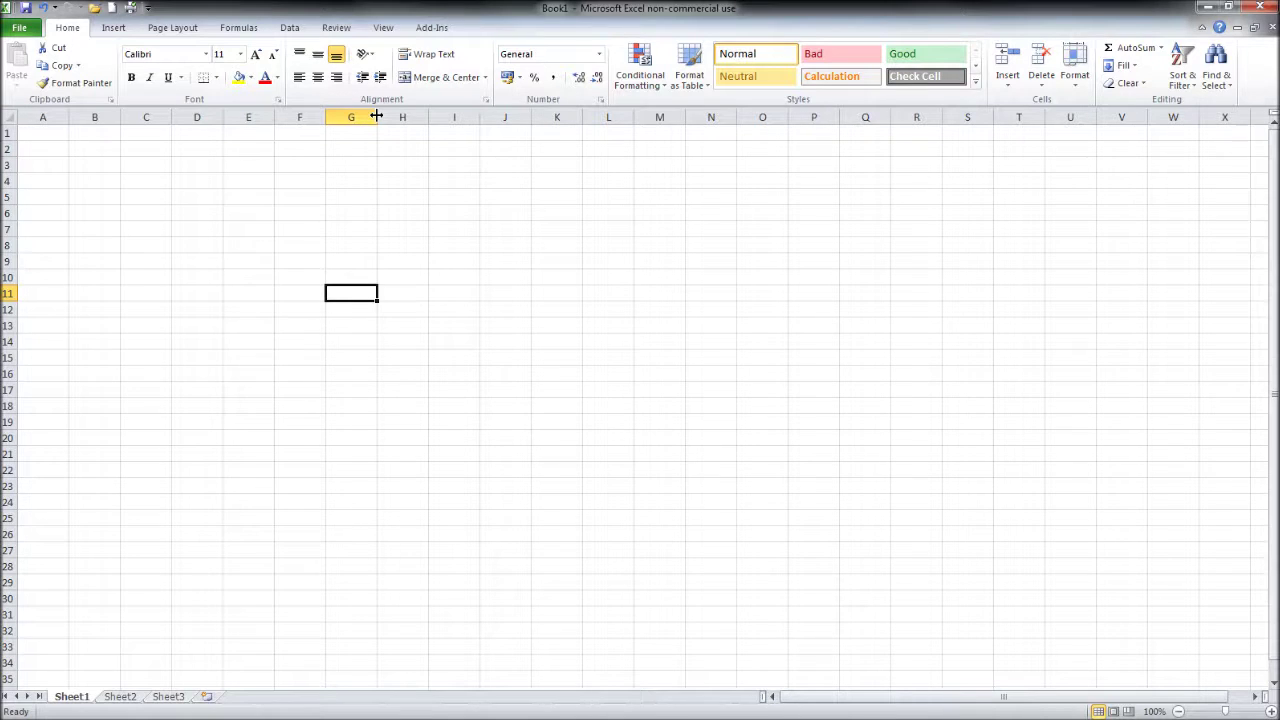
left_click_drag(376, 116, 543, 120)
left_click(489, 180)
left_click(483, 196)
left_click(483, 234)
left_click(491, 292)
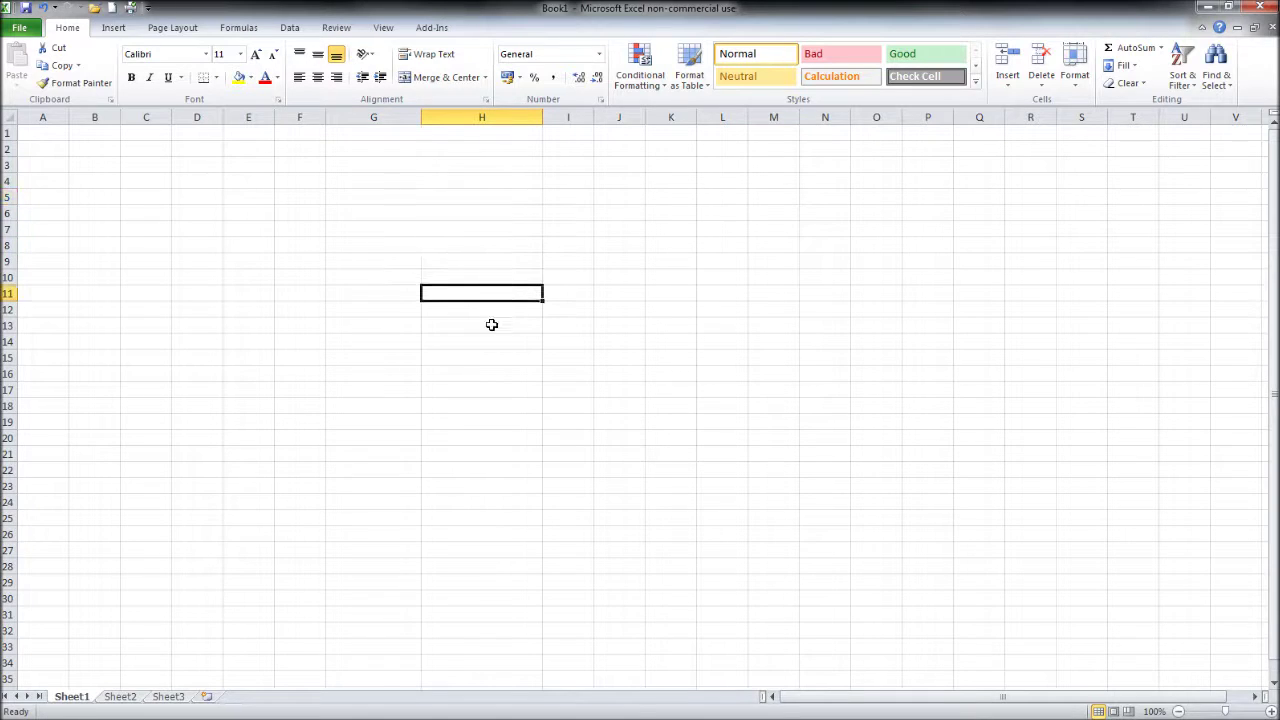
left_click(491, 324)
left_click(494, 366)
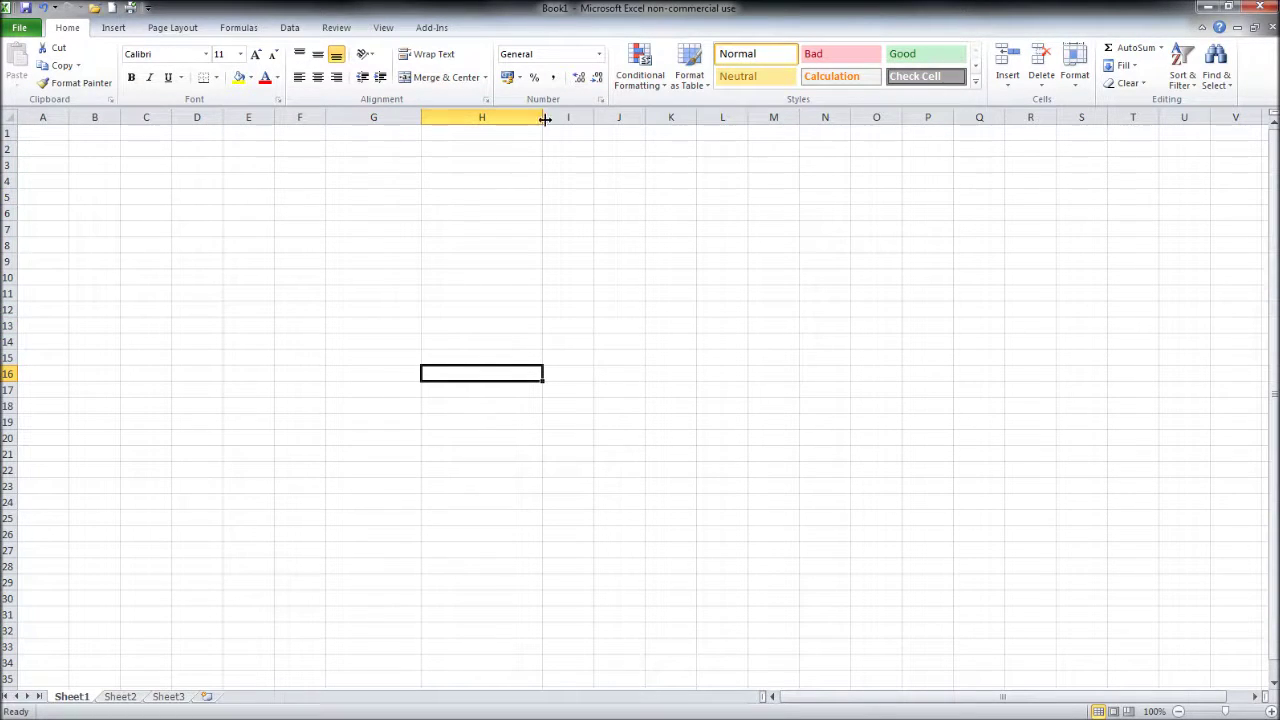
left_click_drag(593, 117, 975, 117)
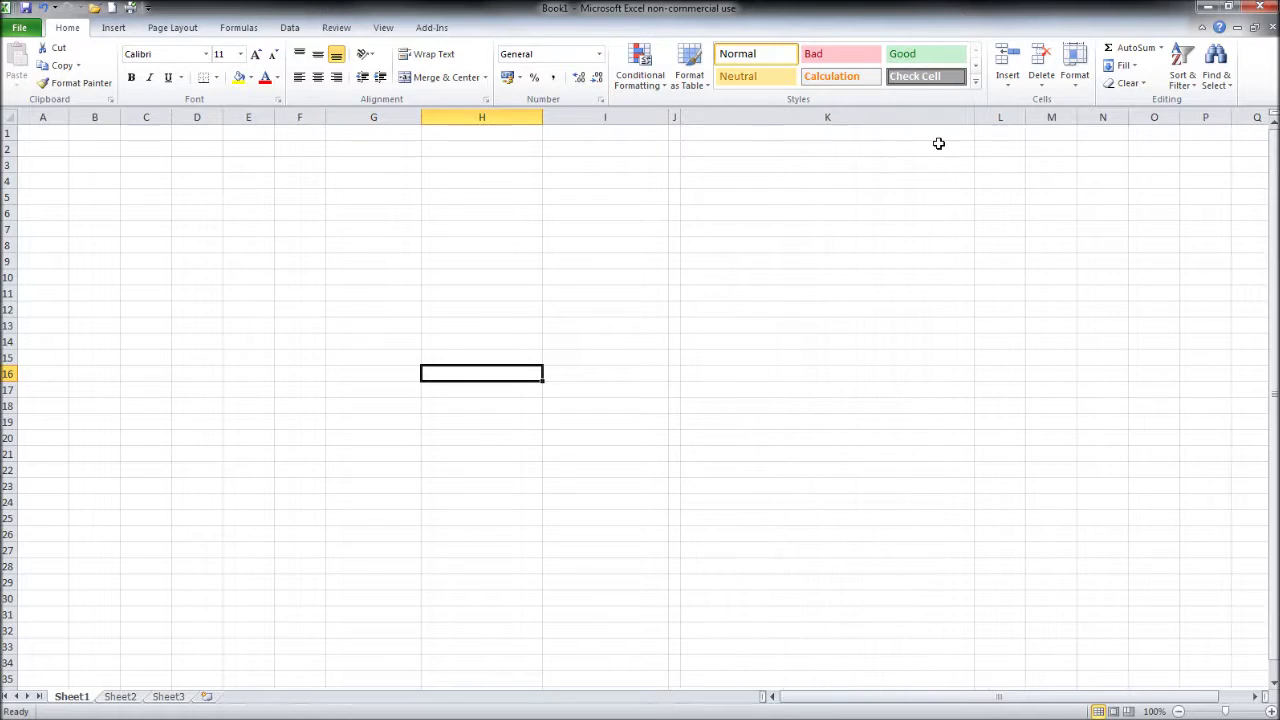
Drag row borders to make rows 3 and 9 much taller, enlarge row 6, then hide rows 4–7
left_click(7, 148)
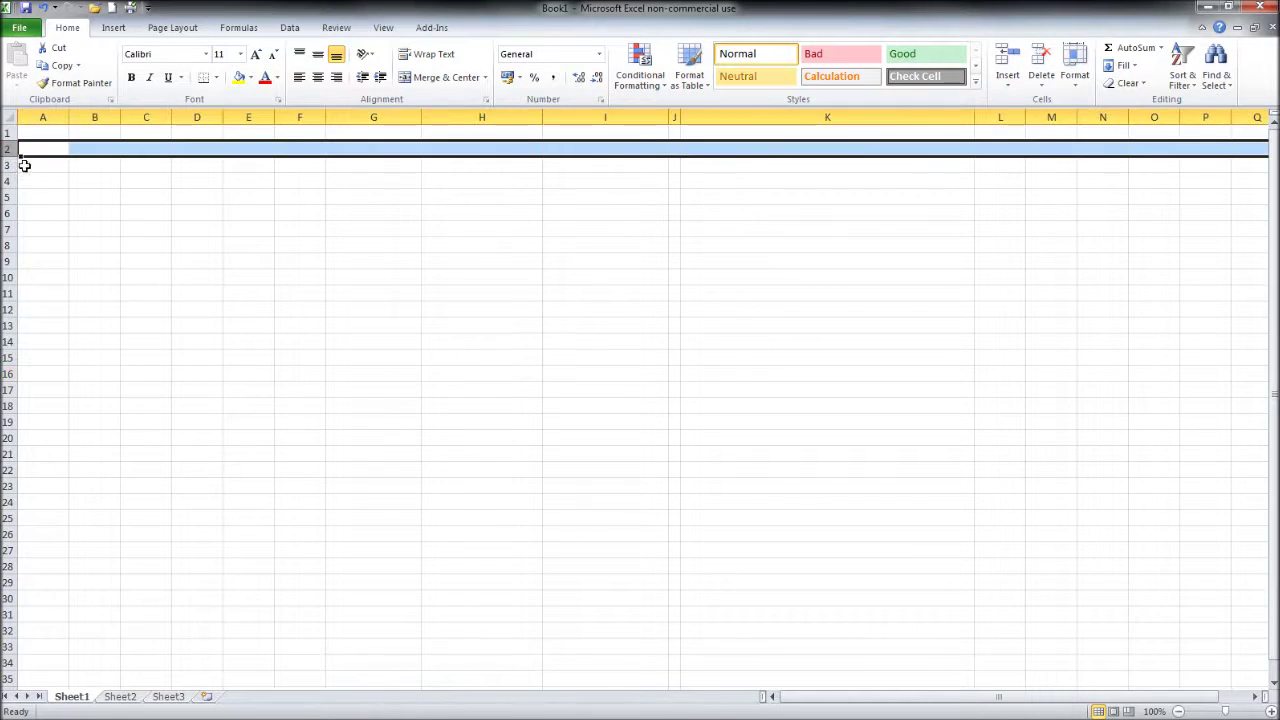
left_click(29, 153)
left_click_drag(8, 157, 13, 297)
left_click_drag(11, 343, 12, 374)
left_click_drag(8, 422, 11, 492)
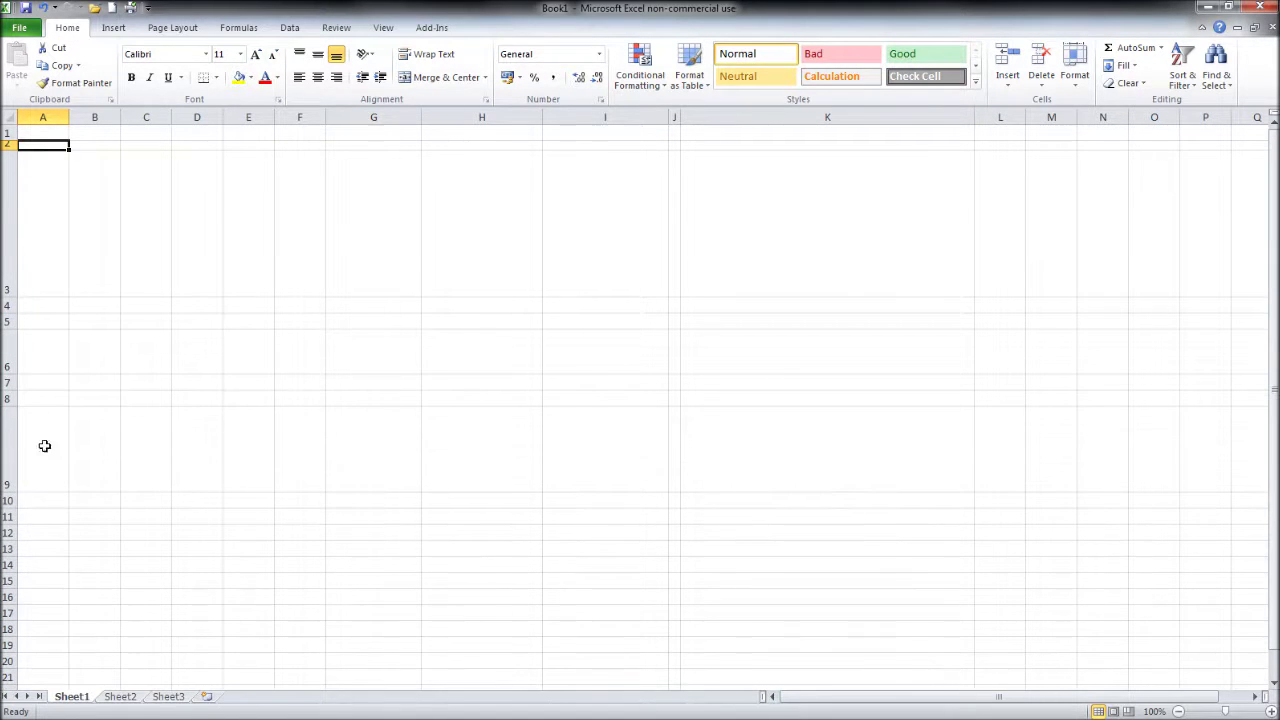
left_click_drag(10, 386, 23, 272)
left_click(699, 228)
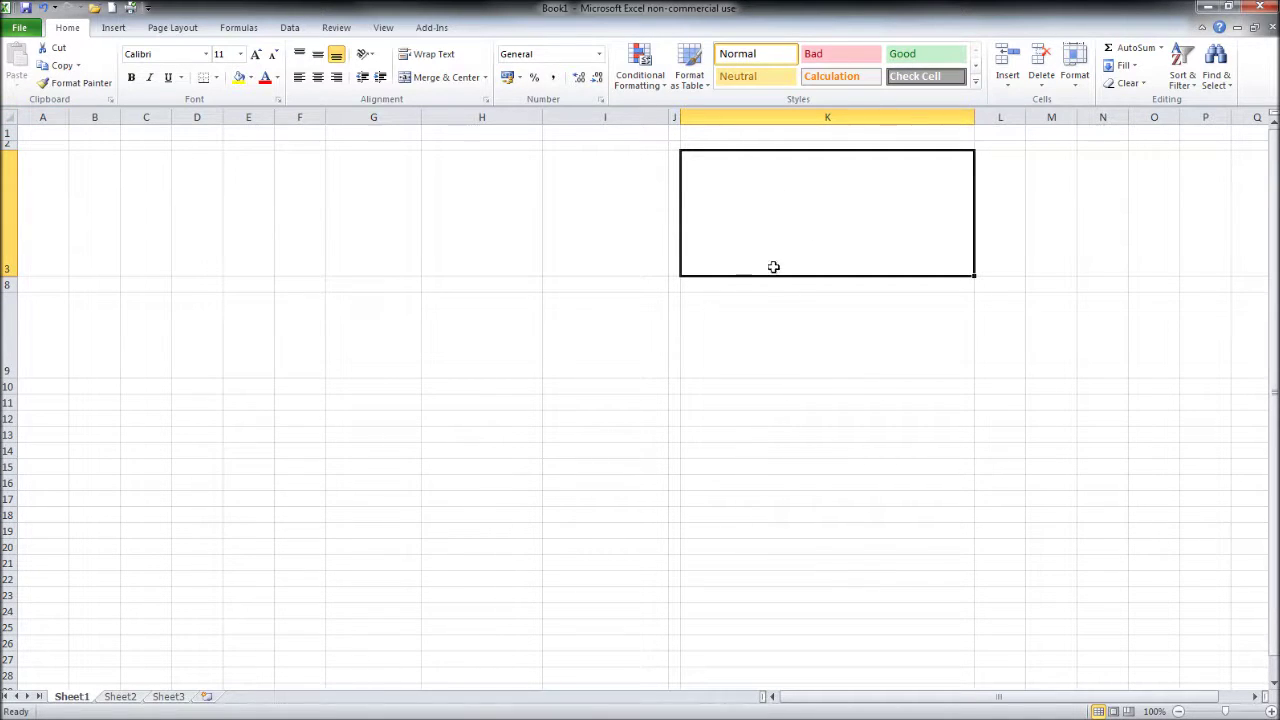
left_click(674, 145)
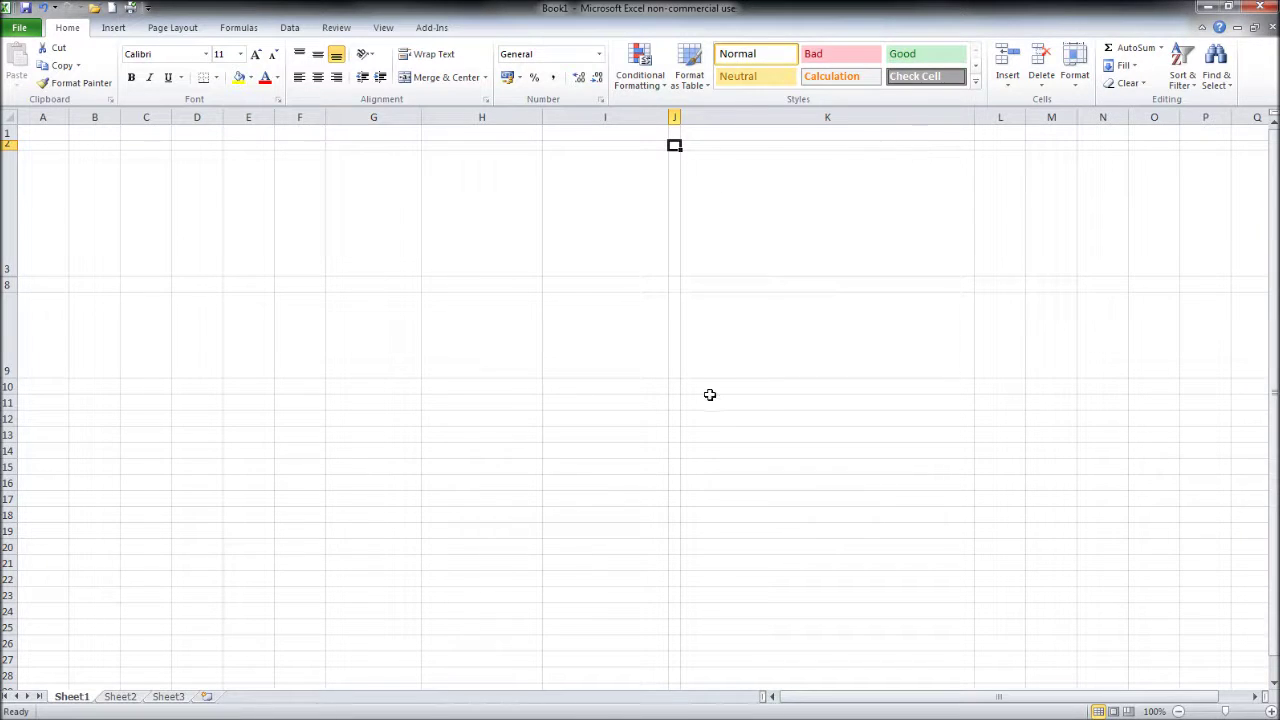
left_click(497, 200)
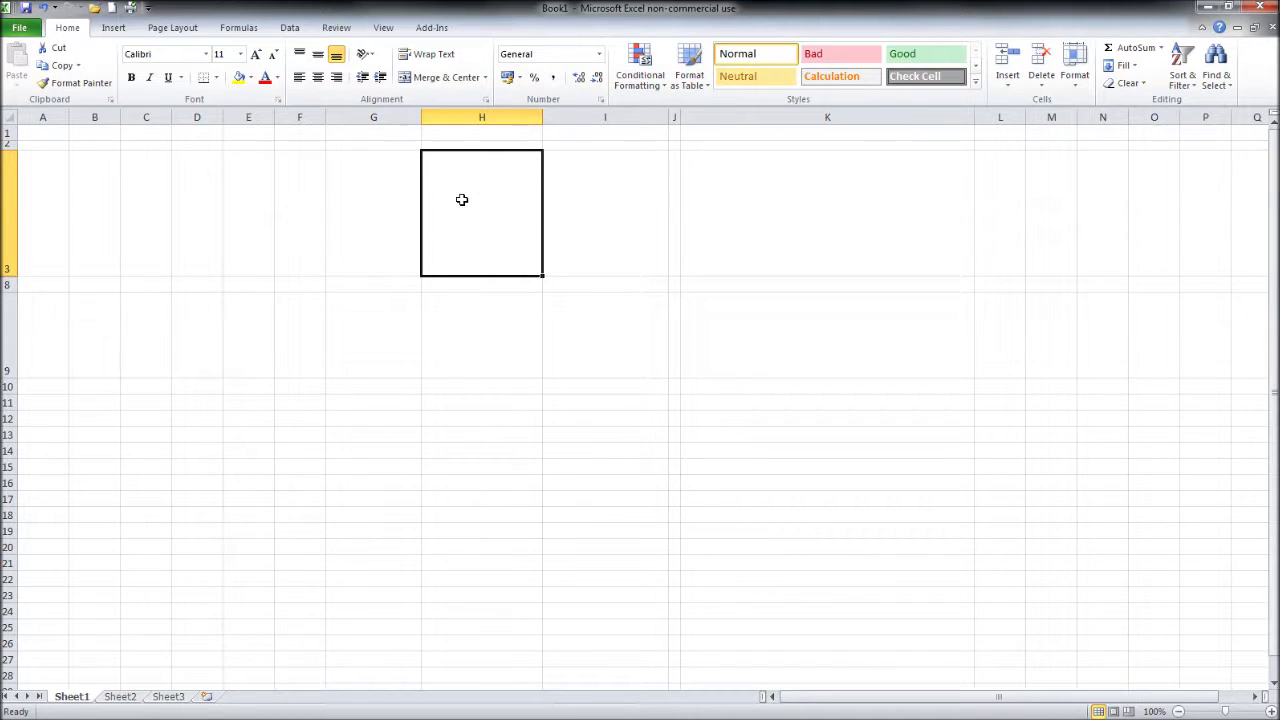
Give cell H3 thick solid left and right borders through Format Cells
right_click(462, 200)
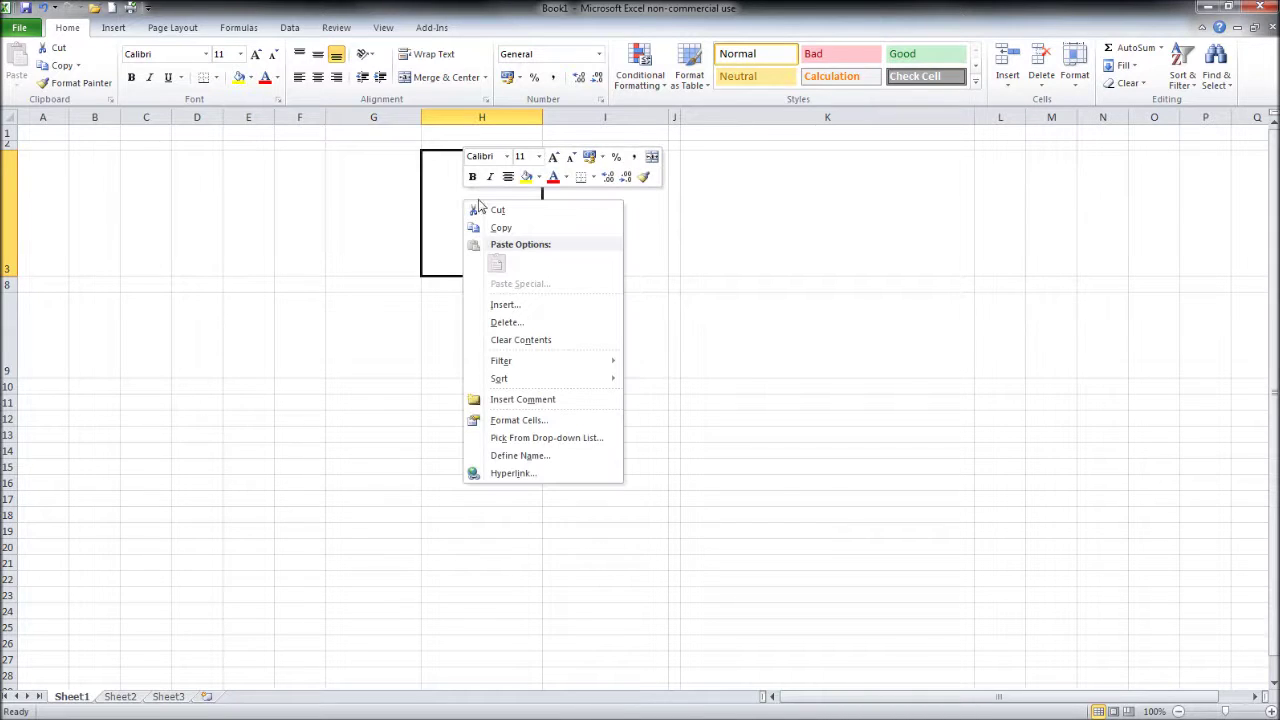
left_click(528, 425)
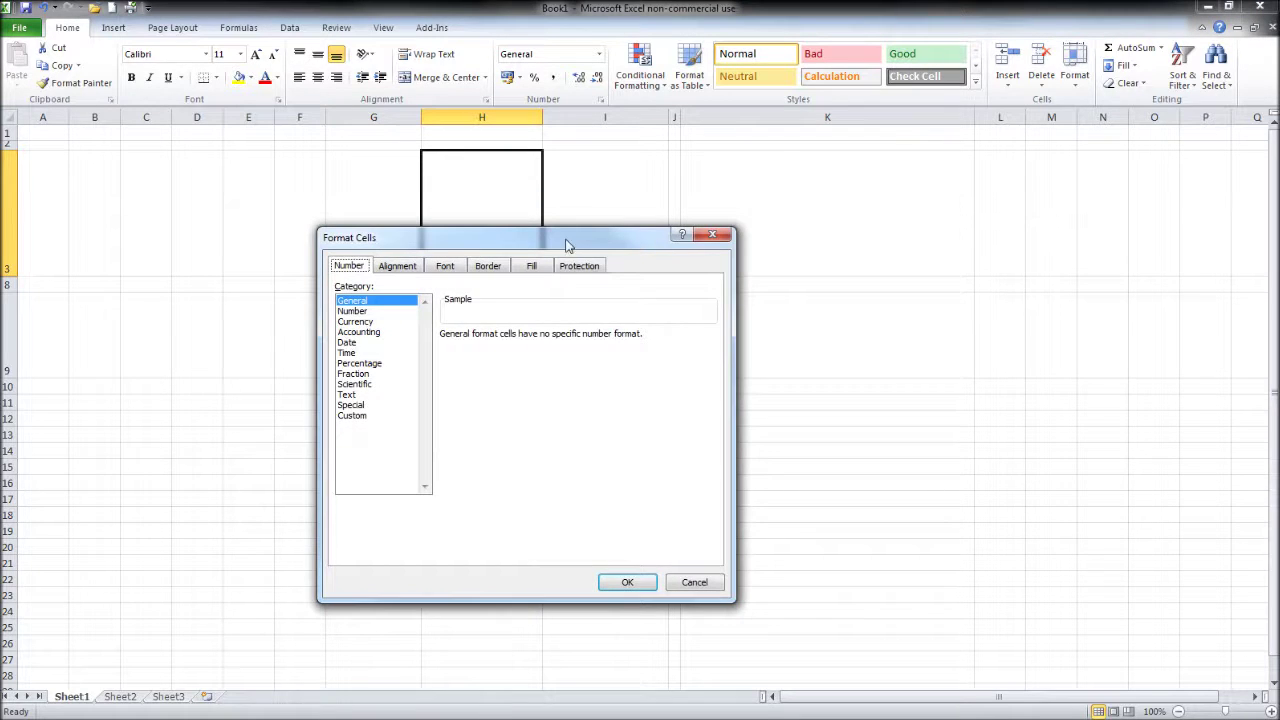
left_click_drag(566, 241, 895, 121)
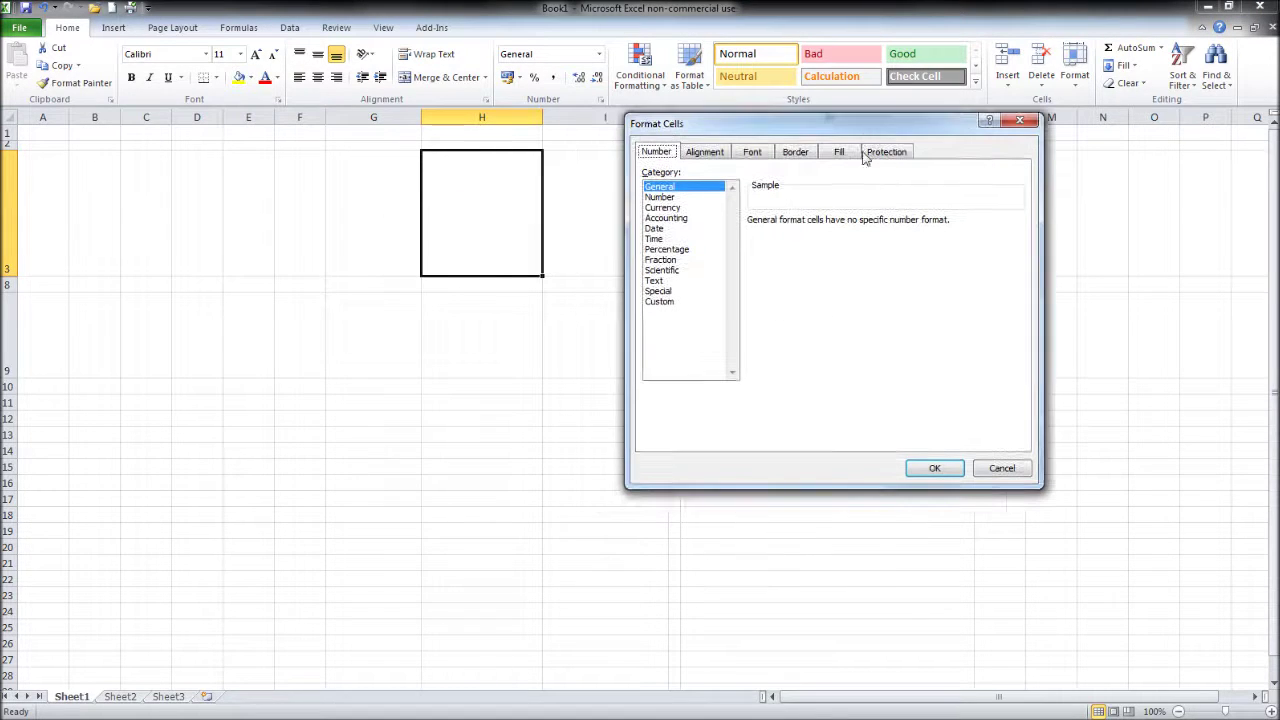
left_click(796, 152)
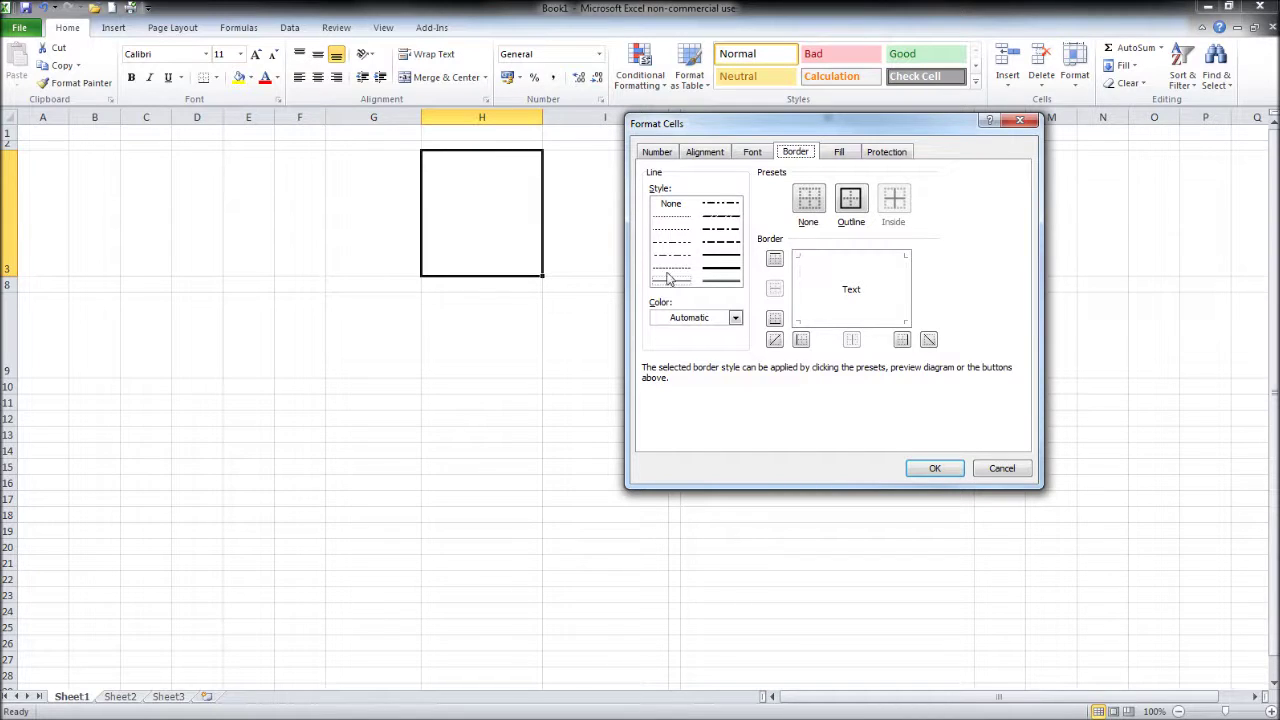
left_click(721, 268)
left_click(906, 284)
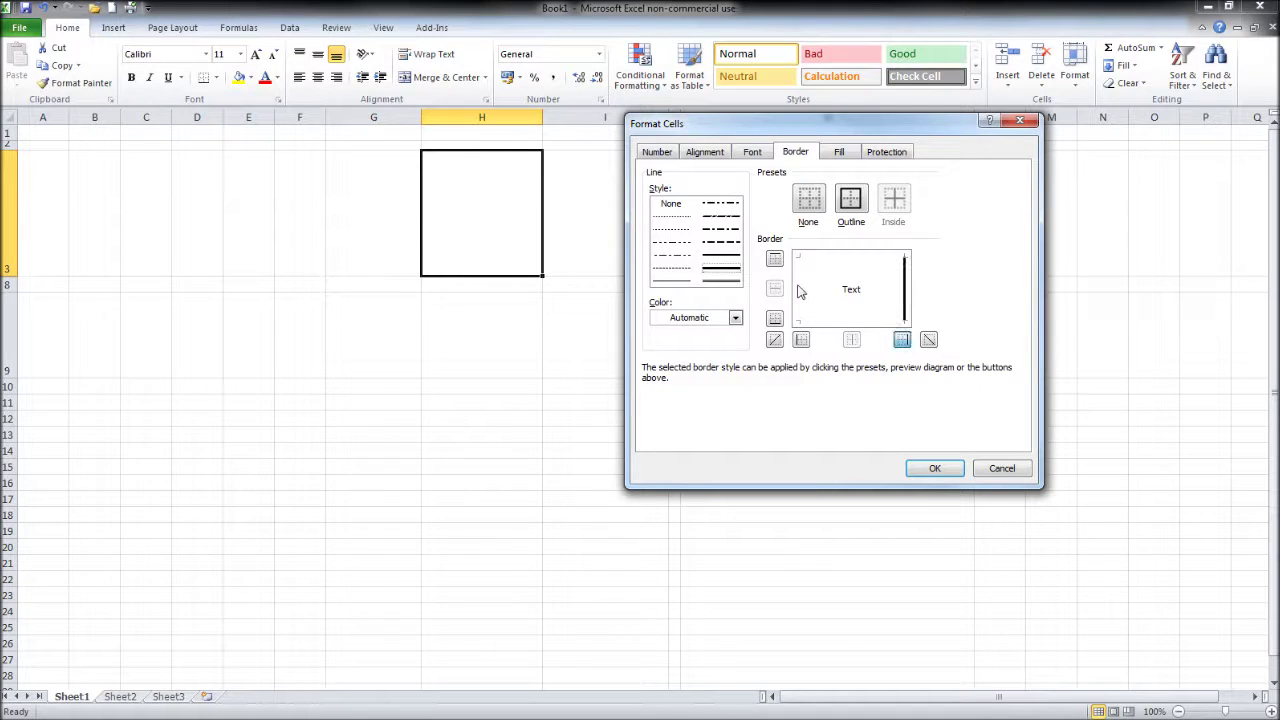
left_click(800, 290)
left_click(943, 470)
left_click(657, 234)
left_click(772, 284)
left_click(773, 367)
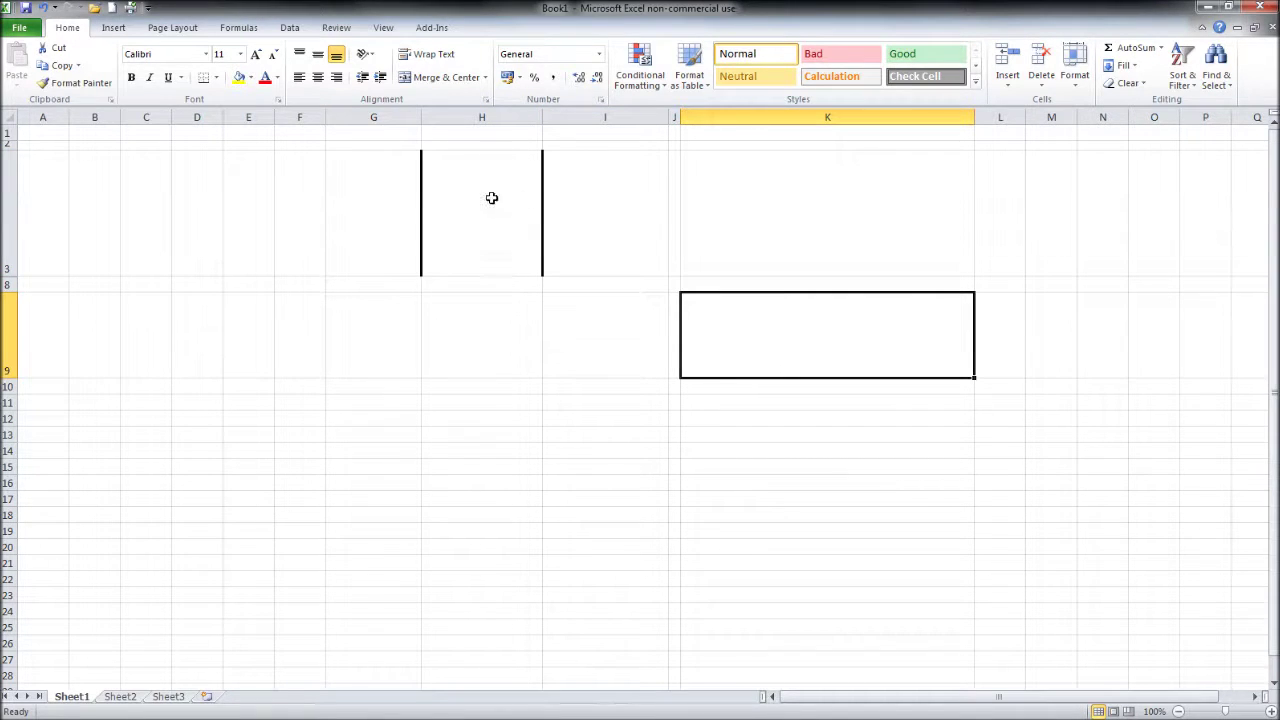
left_click(491, 197)
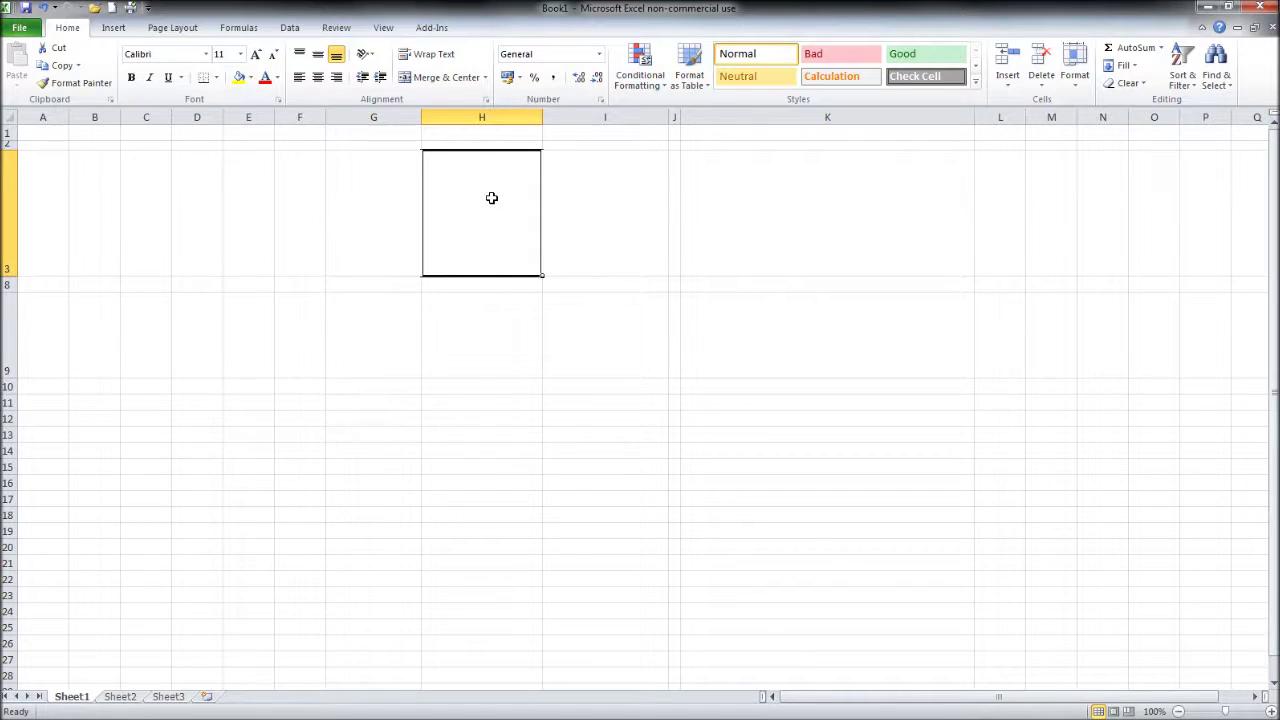
Add thick top and bottom borders to the merged H cell, keeping its left and right edges
right_click(491, 198)
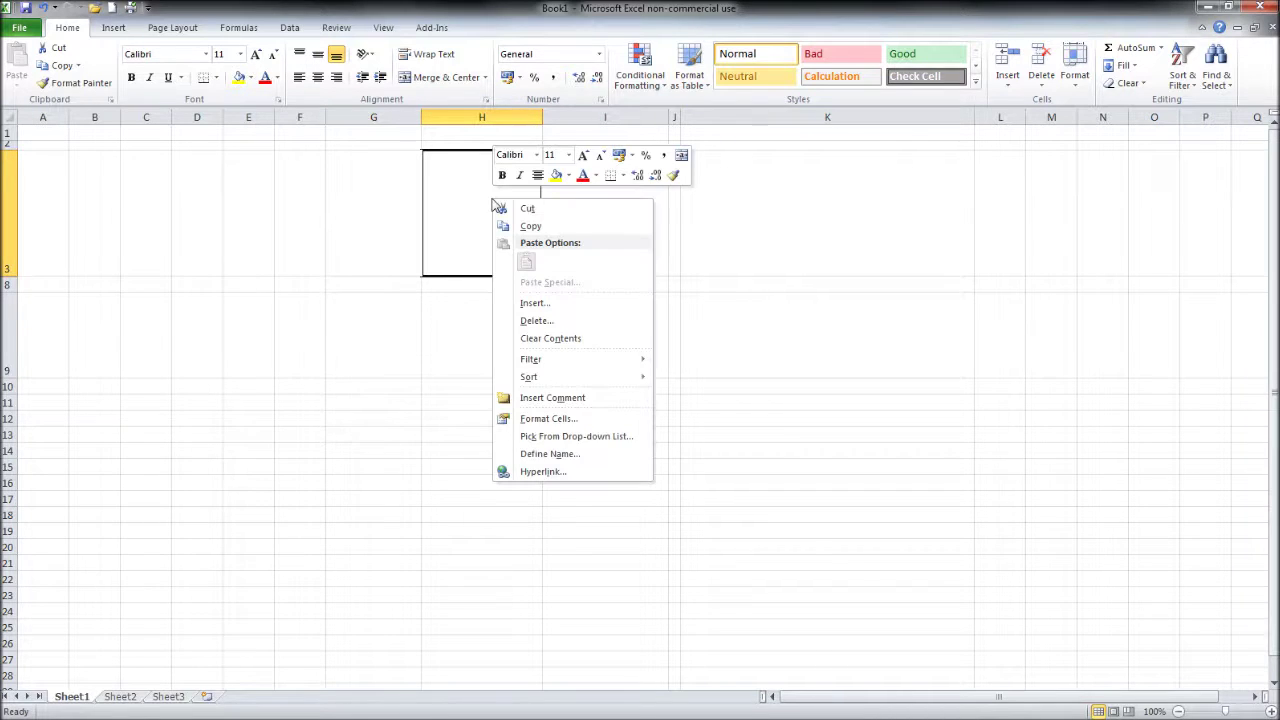
left_click(585, 421)
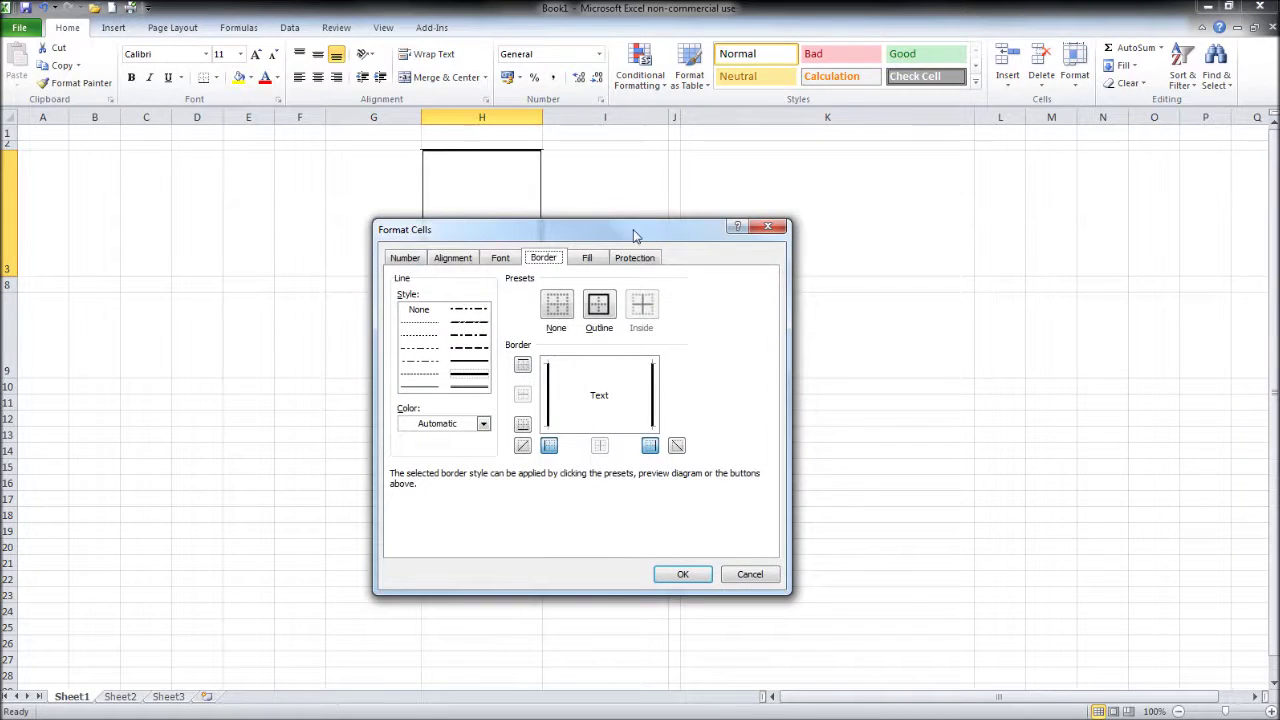
left_click_drag(633, 235, 907, 163)
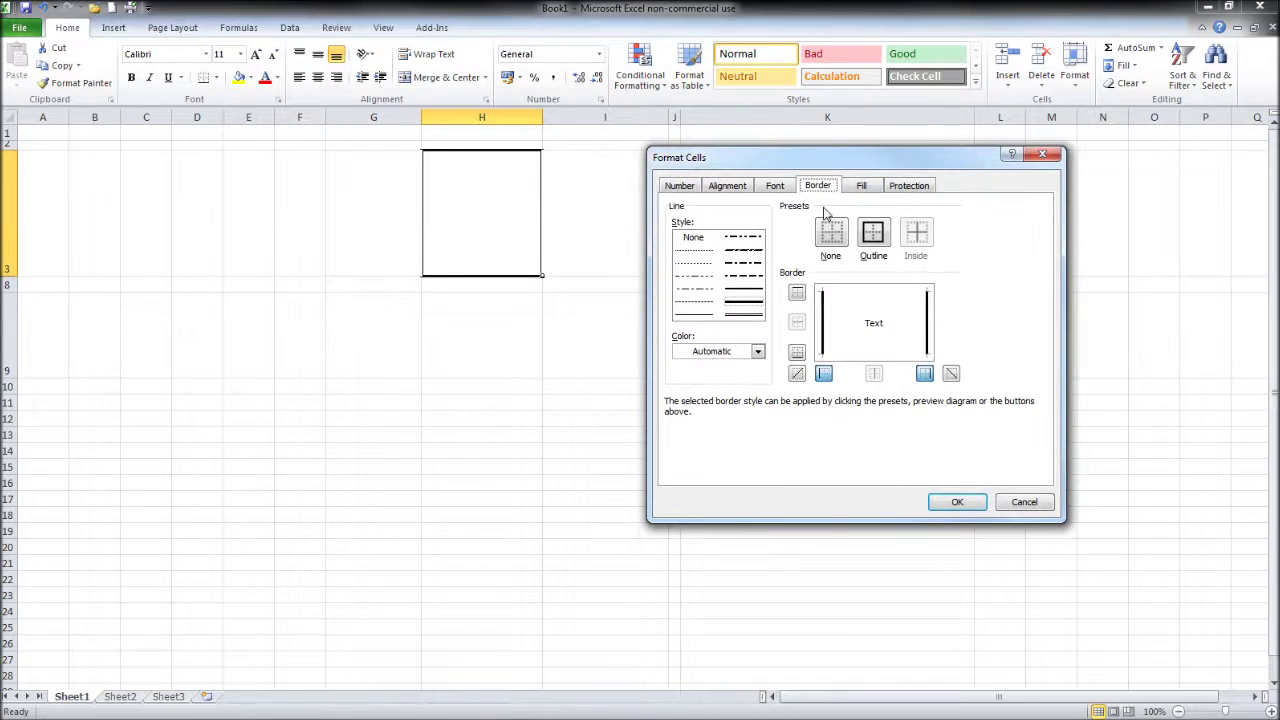
left_click(928, 325)
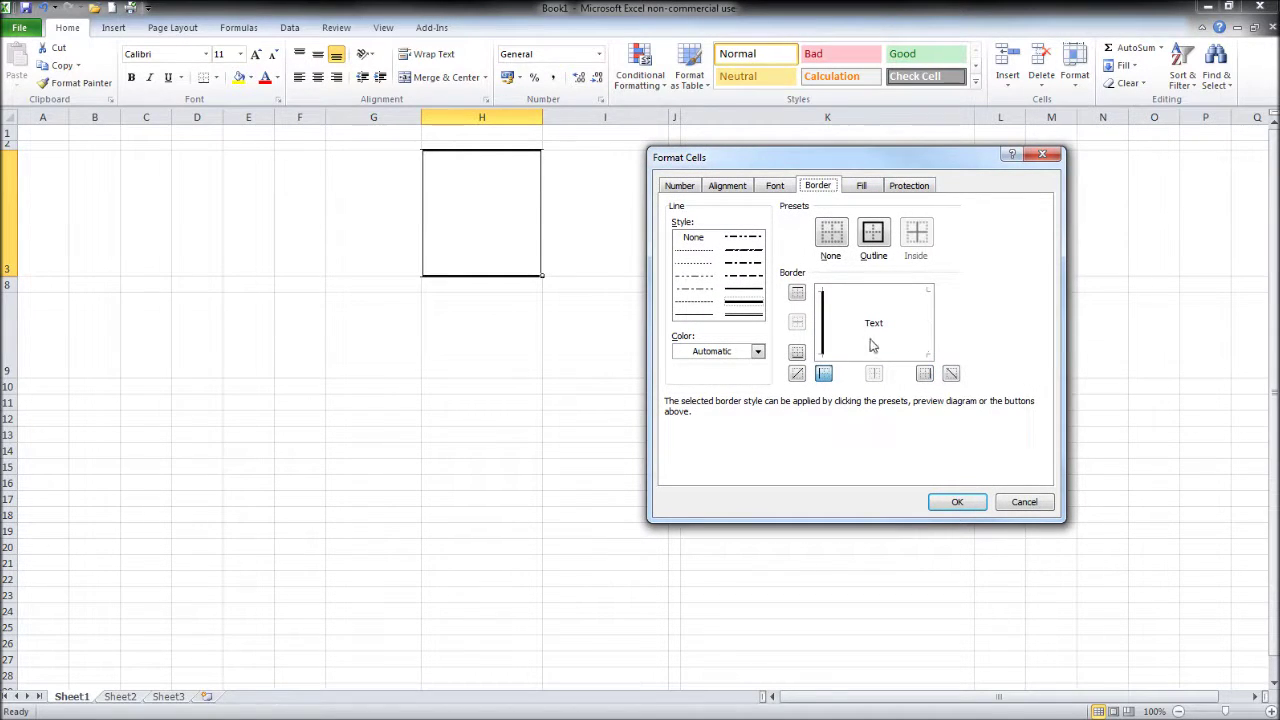
left_click(824, 320)
left_click(928, 330)
left_click(822, 372)
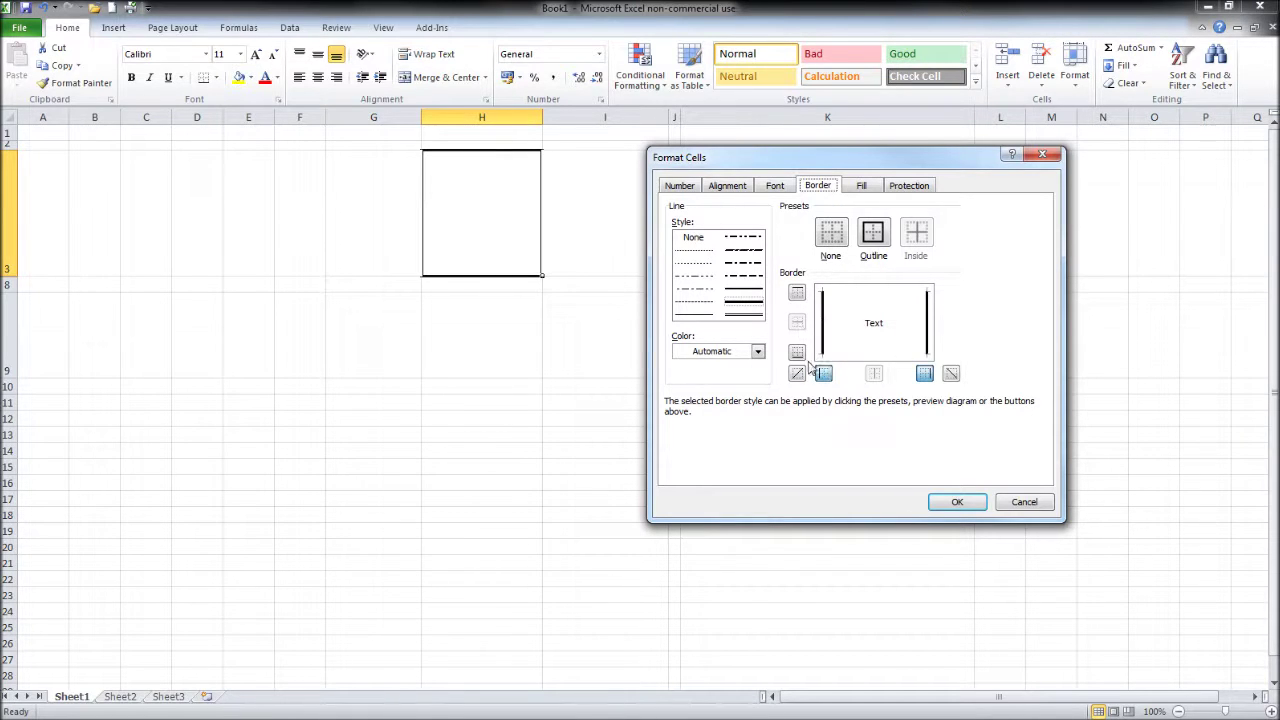
left_click(893, 356)
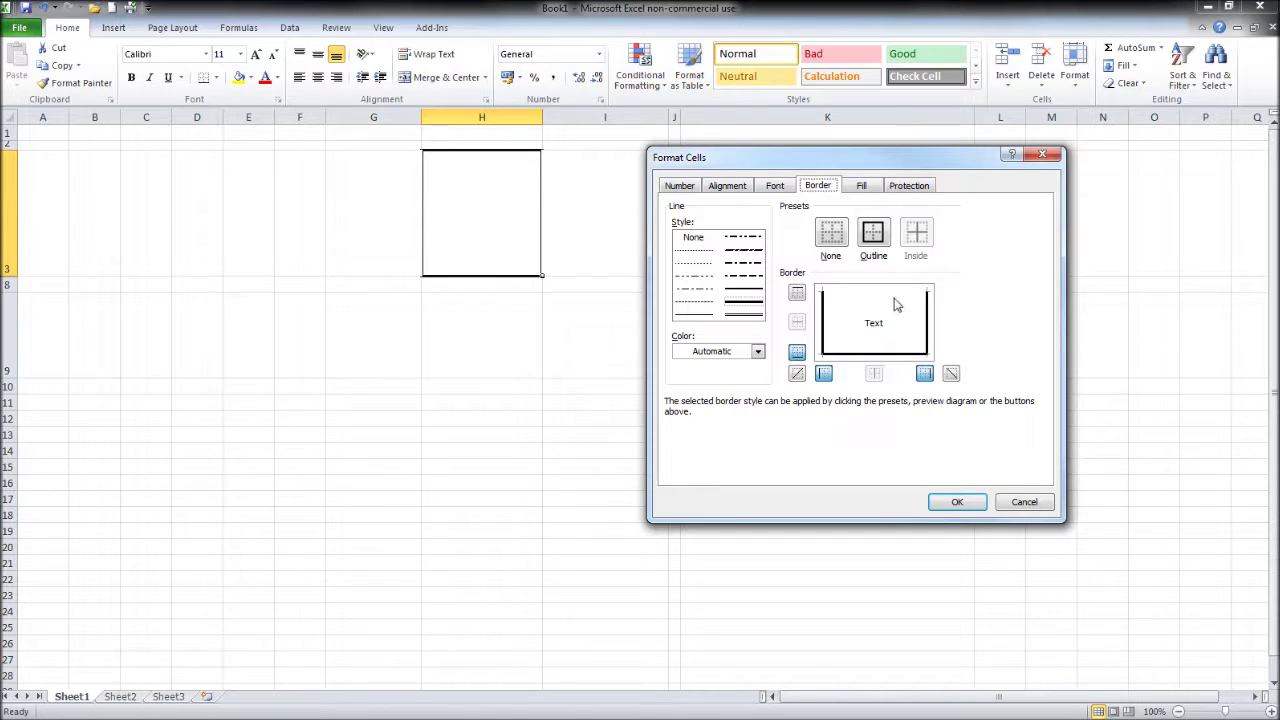
left_click(896, 304)
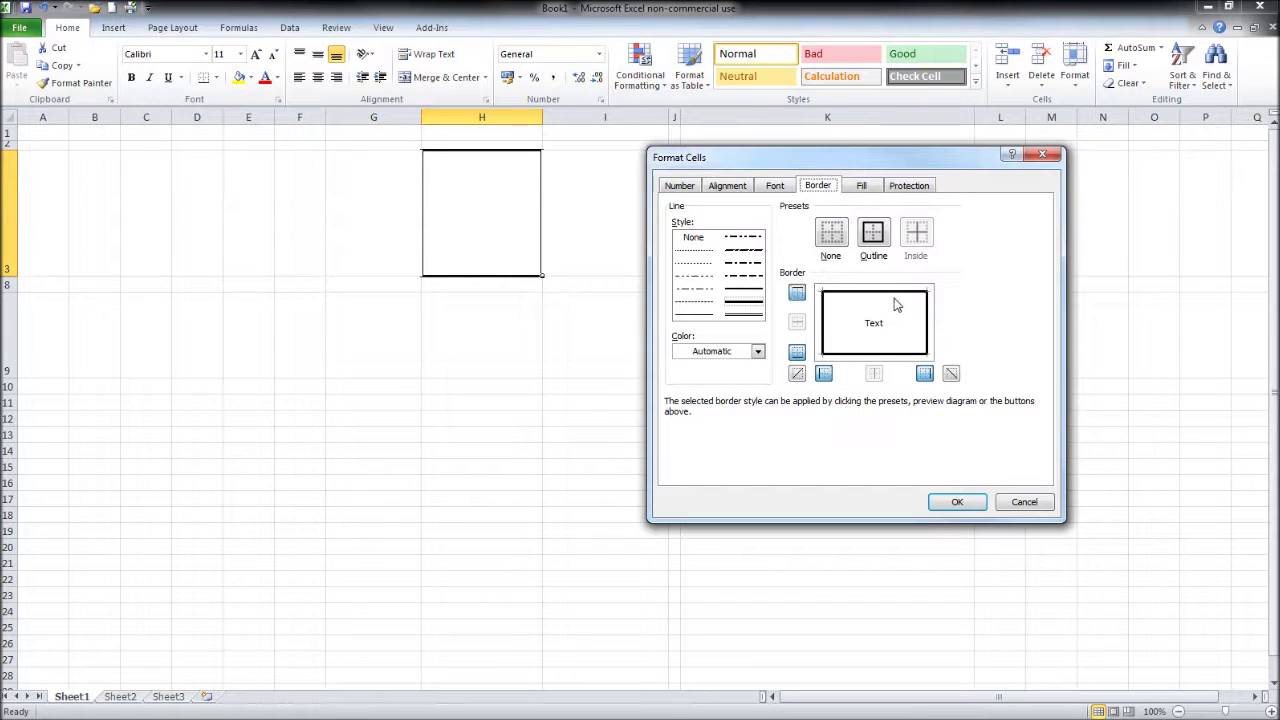
left_click(982, 500)
left_click(700, 263)
left_click(743, 343)
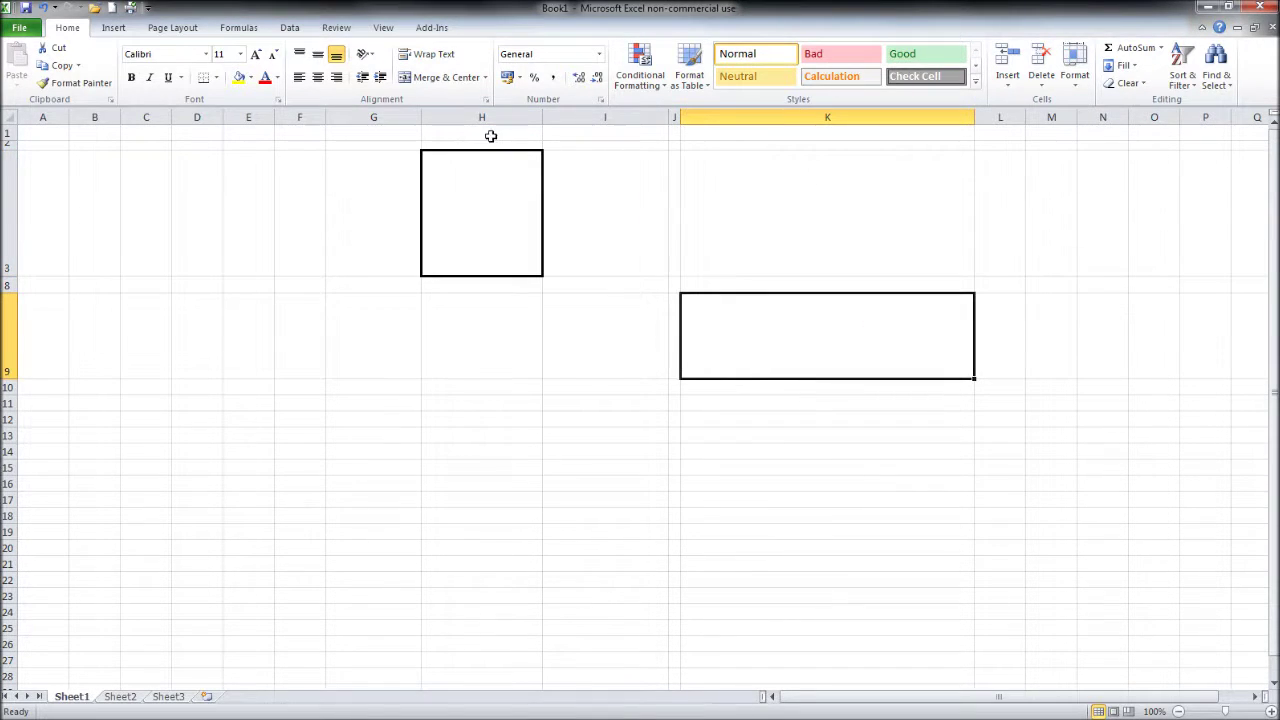
Change the merged H cell's top and bottom borders to the double-line style
left_click(502, 196)
right_click(502, 196)
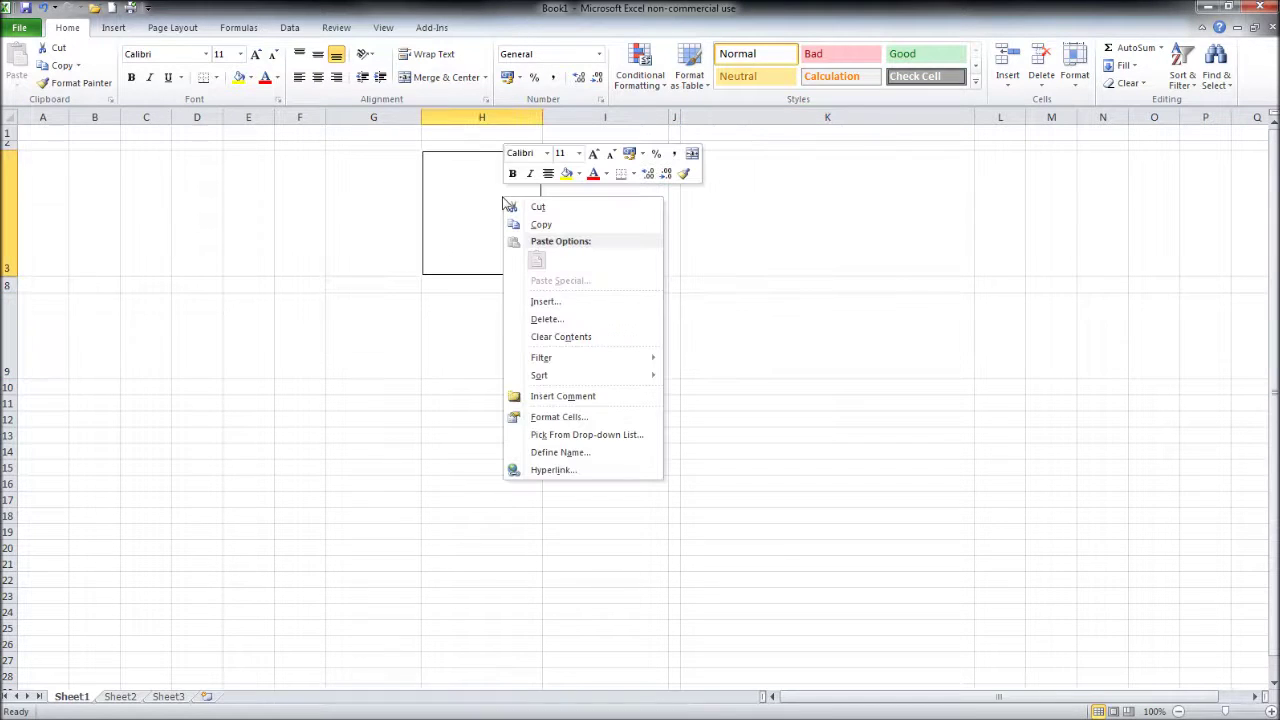
left_click(594, 418)
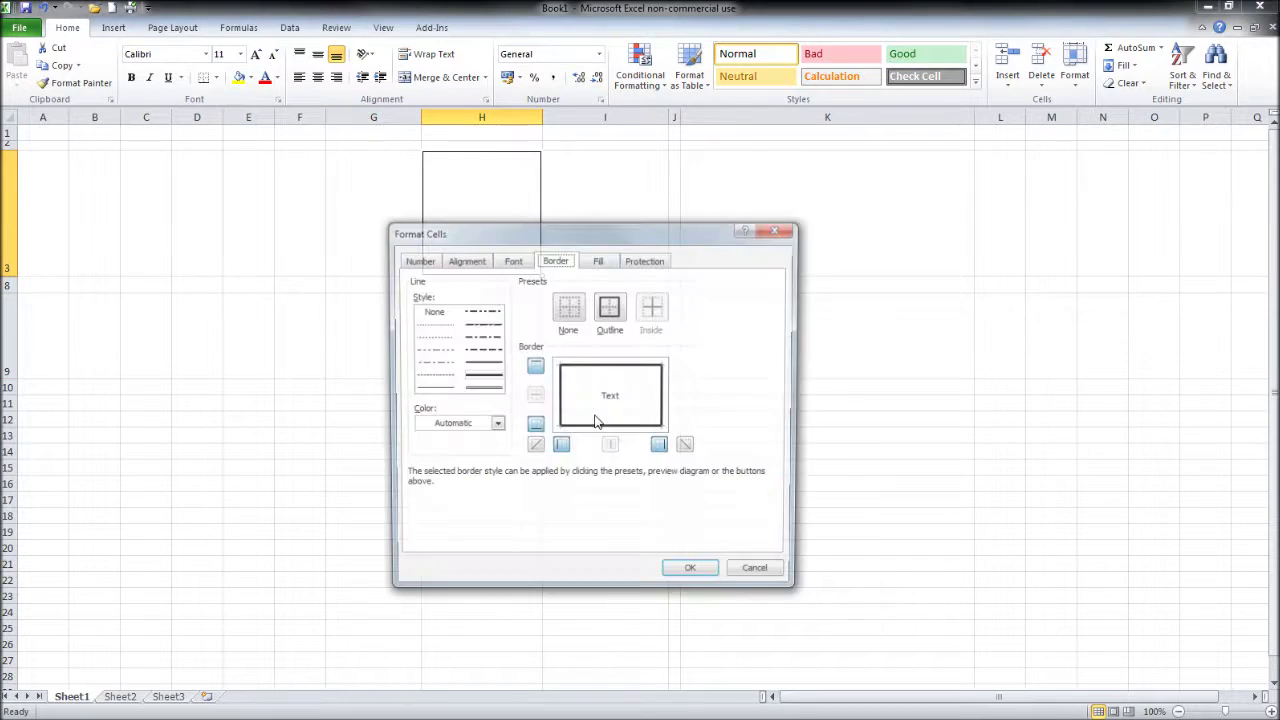
left_click(443, 392)
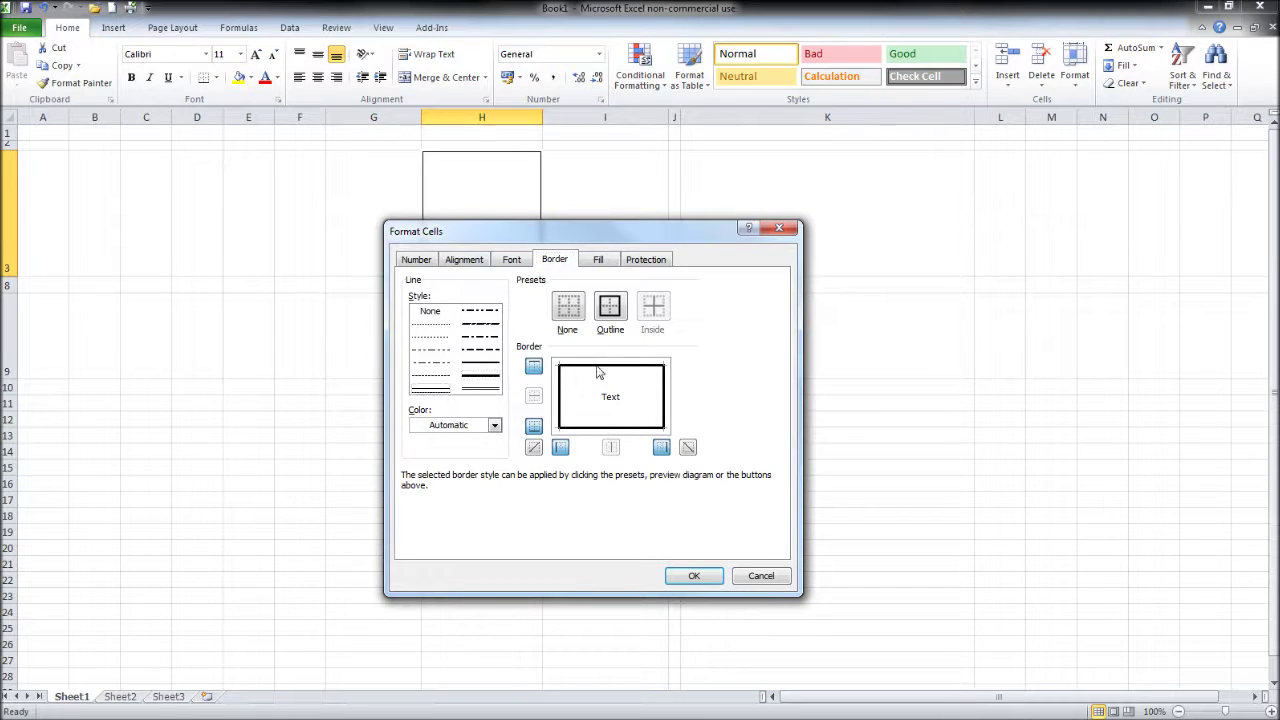
left_click(600, 371)
left_click(618, 430)
left_click(694, 575)
left_click(793, 261)
left_click(815, 371)
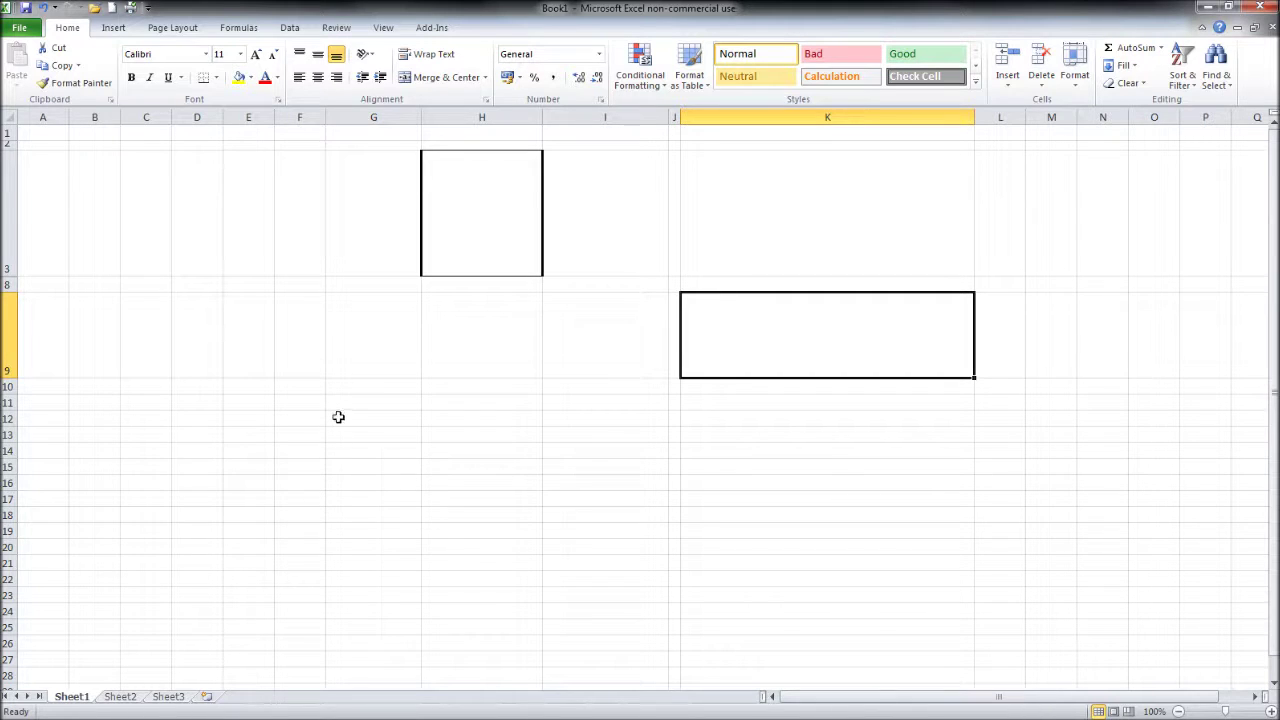
Select G12:I23 and add left, top, right and bottom edges as an outline border
left_click_drag(338, 417, 607, 598)
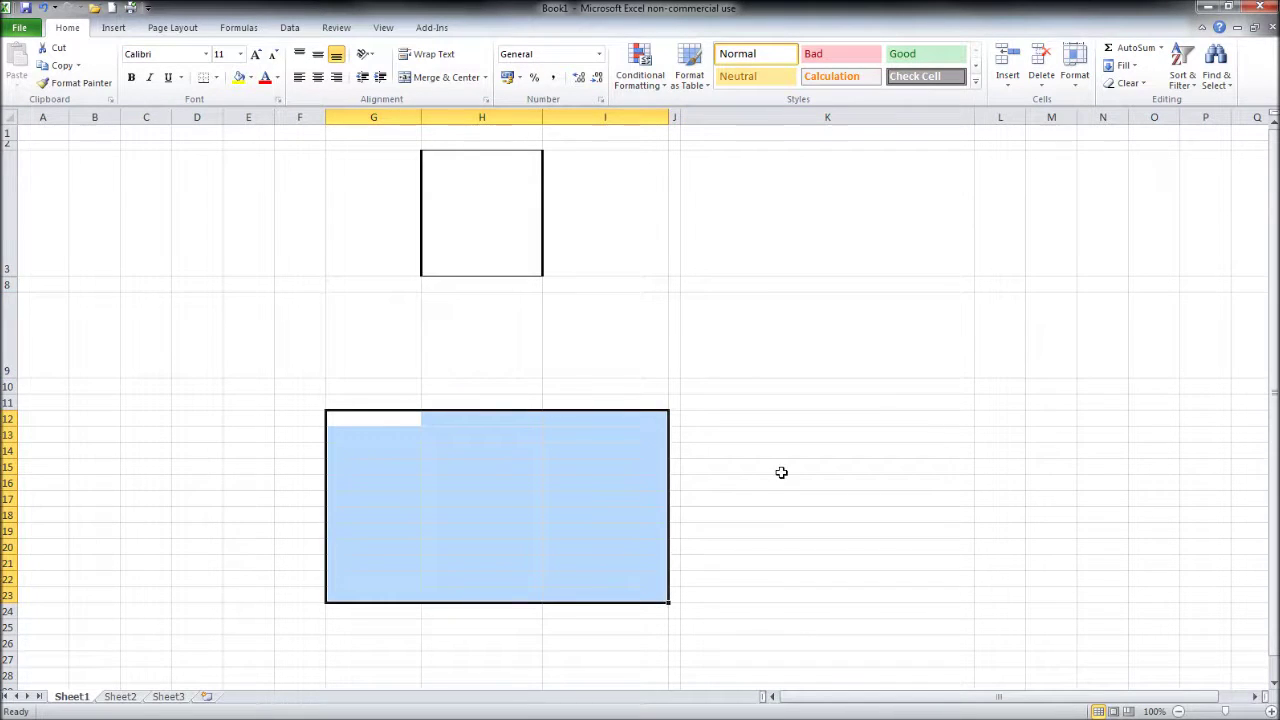
scroll(781, 472, "down", 3)
scroll(781, 470, "up", 1)
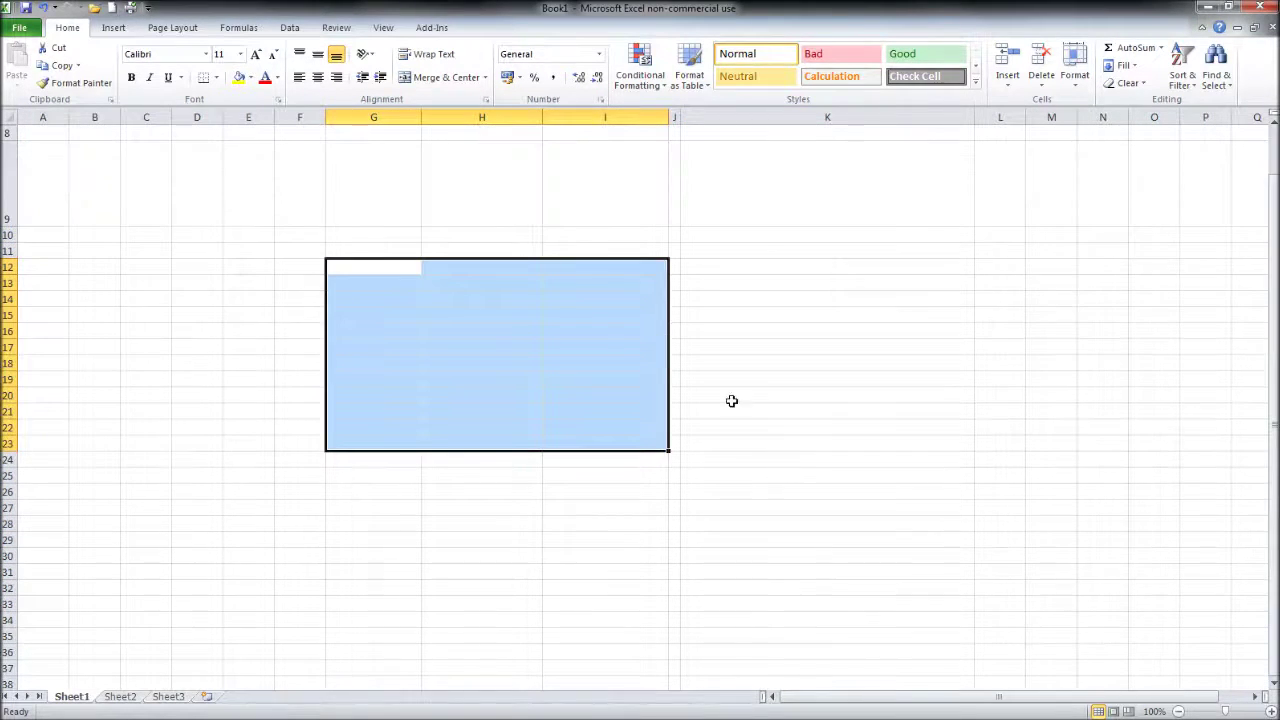
right_click(492, 328)
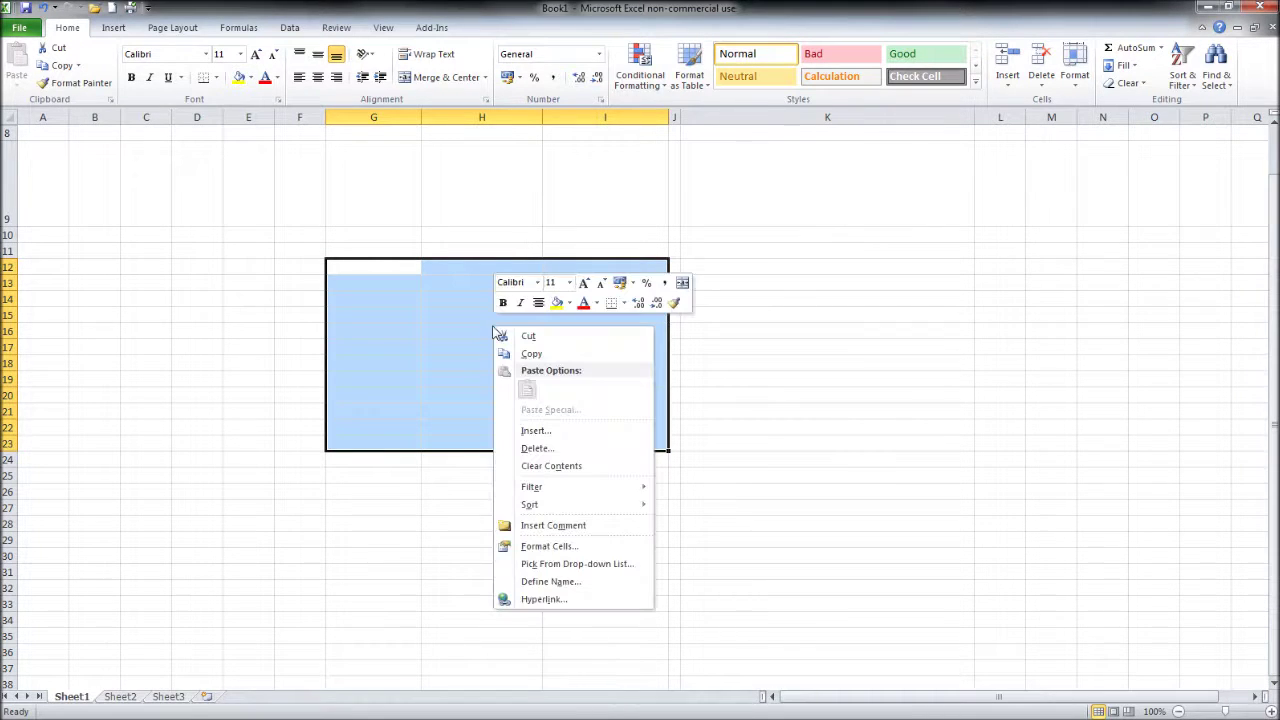
left_click(555, 548)
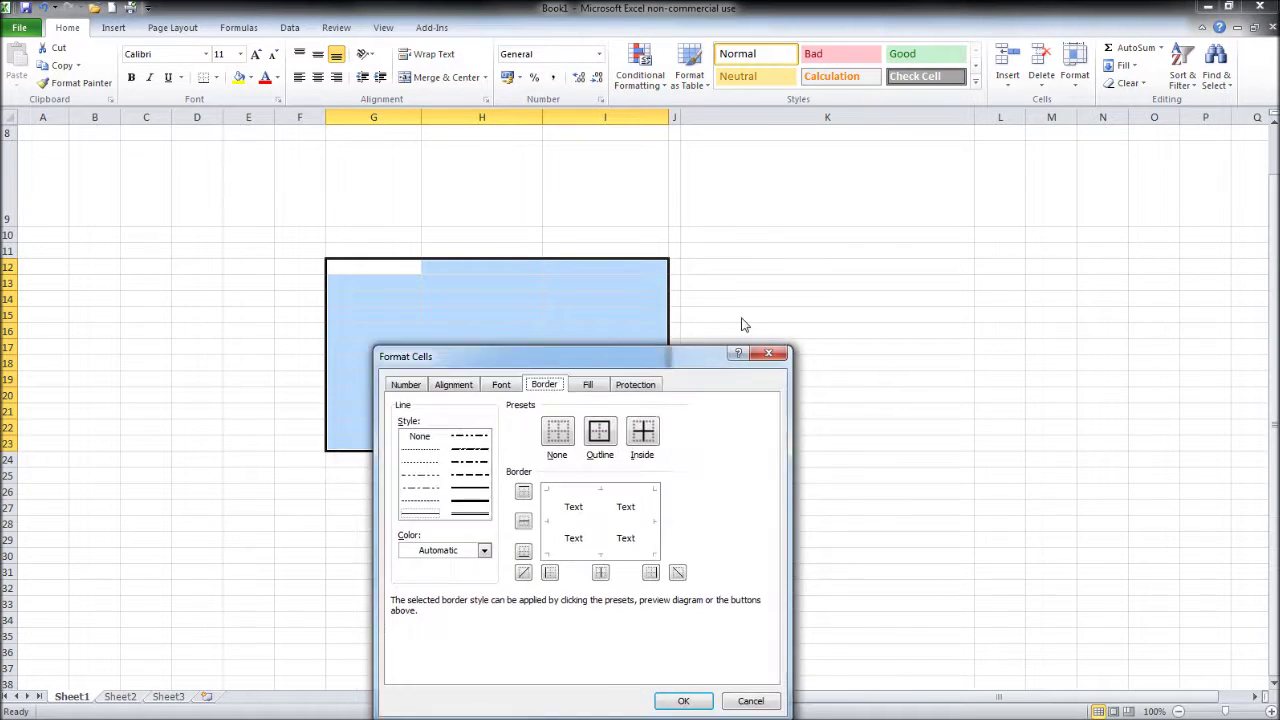
left_click_drag(652, 350, 972, 148)
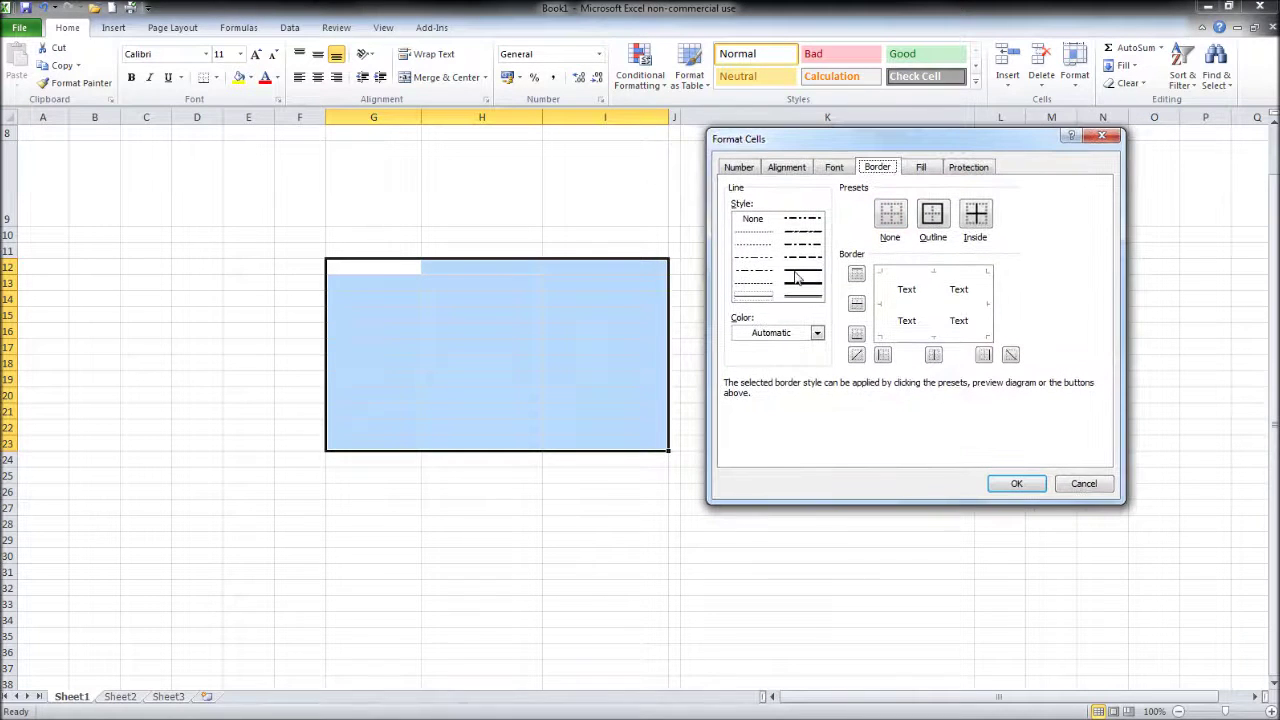
left_click(883, 288)
left_click(910, 275)
left_click(988, 295)
left_click(963, 336)
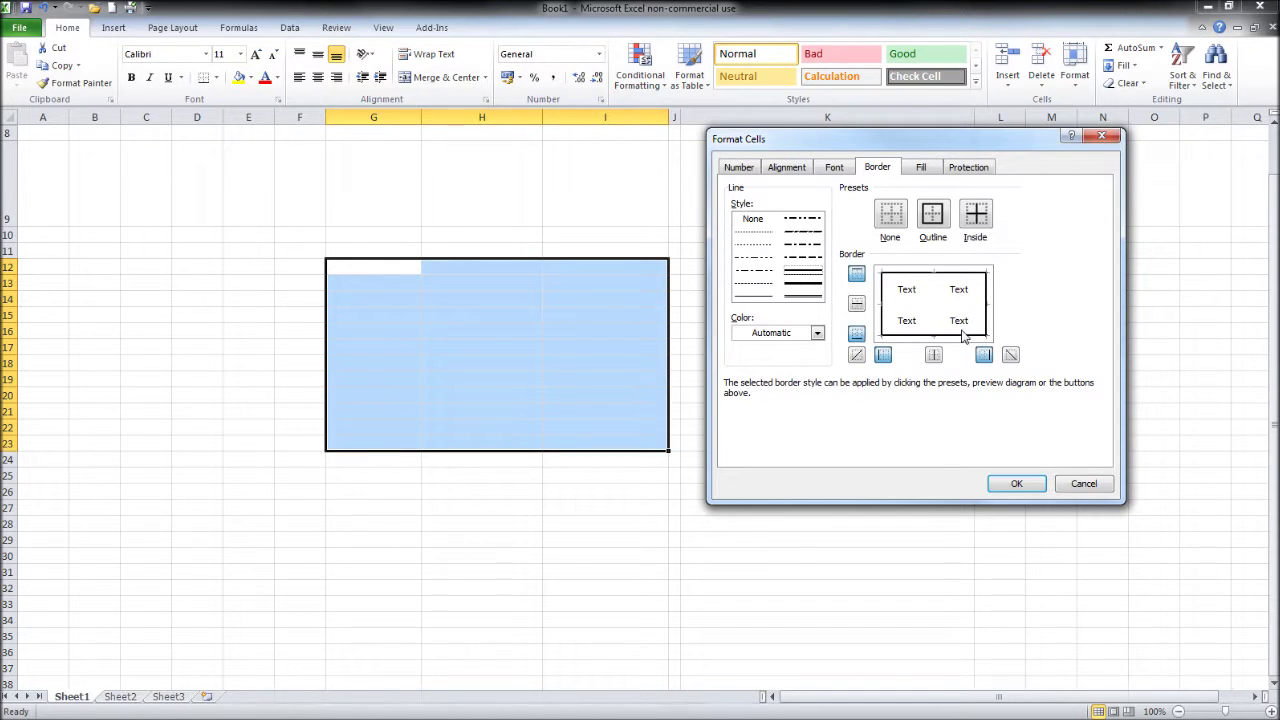
left_click(1000, 490)
left_click(860, 463)
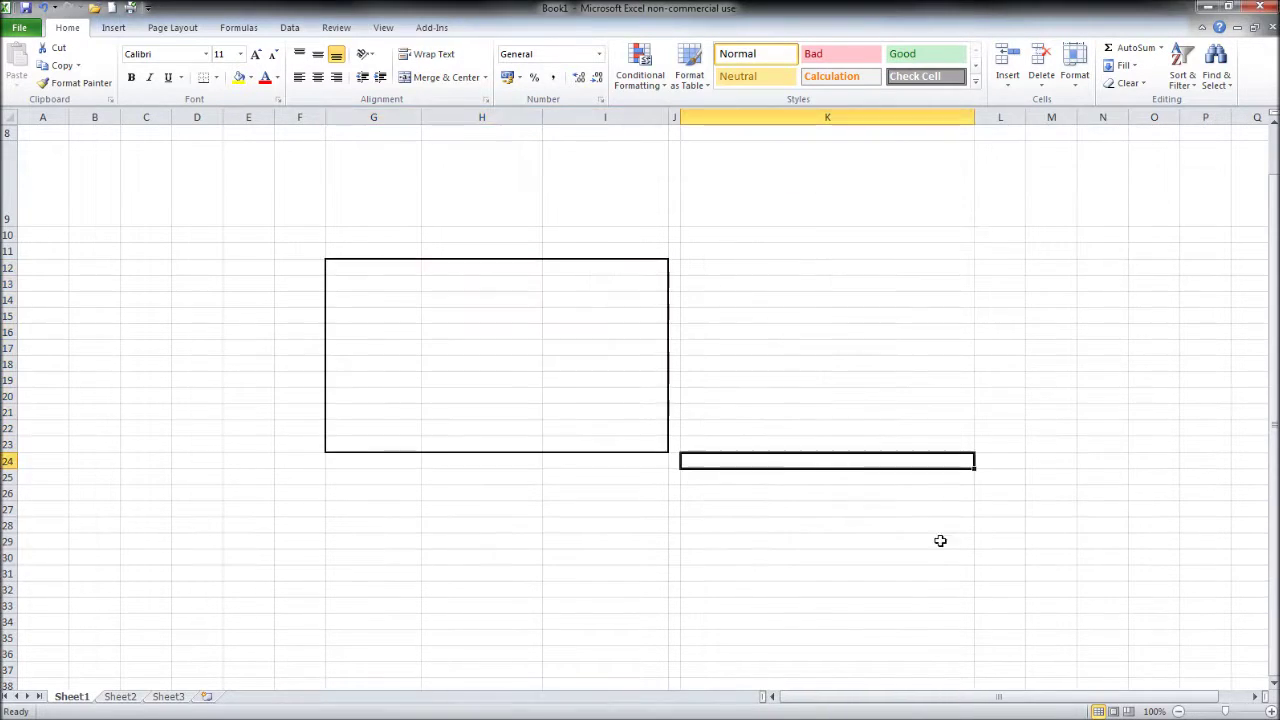
left_click(940, 540)
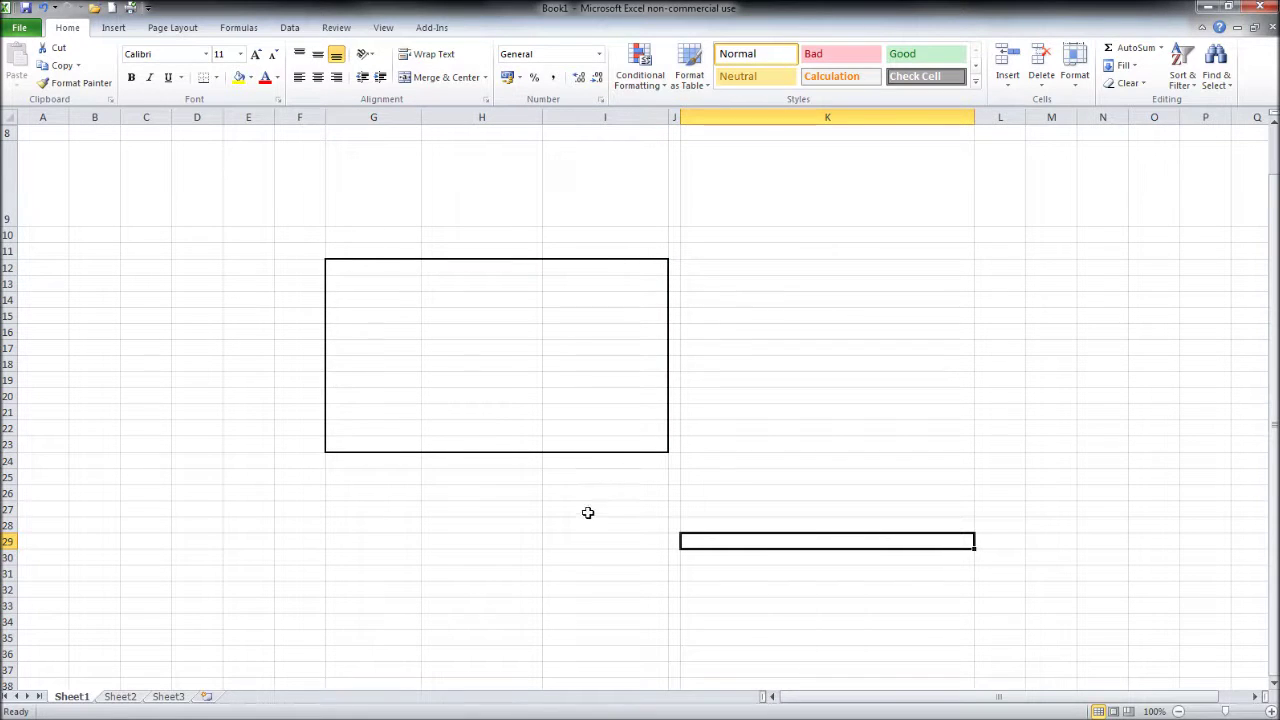
Add thin inside vertical and horizontal borders across G12:I23
left_click_drag(623, 445, 354, 274)
right_click(597, 324)
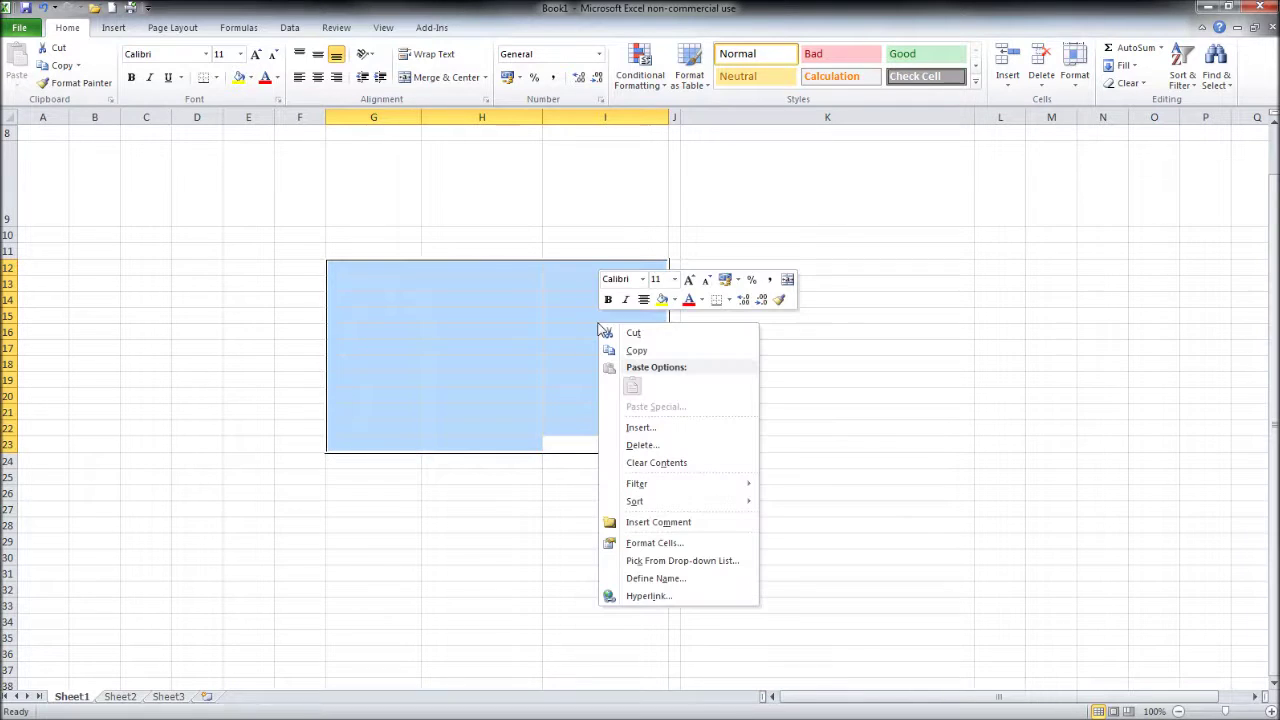
left_click(683, 547)
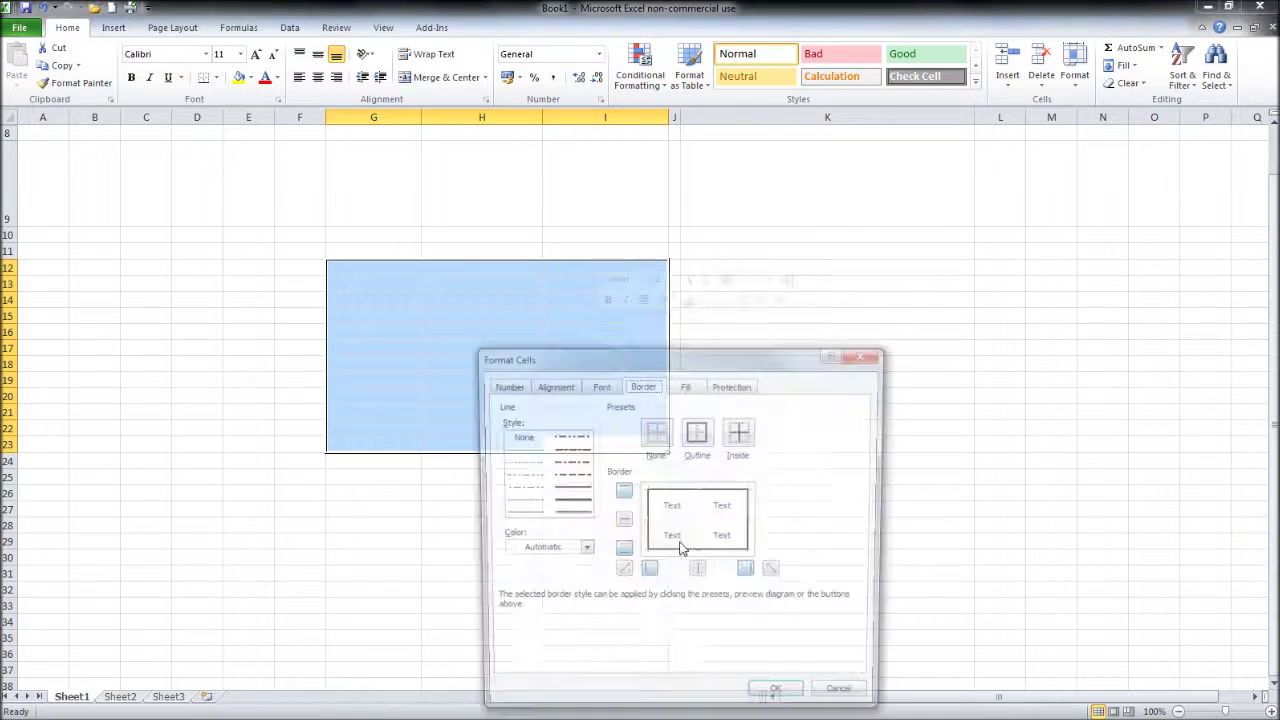
left_click_drag(737, 364, 959, 191)
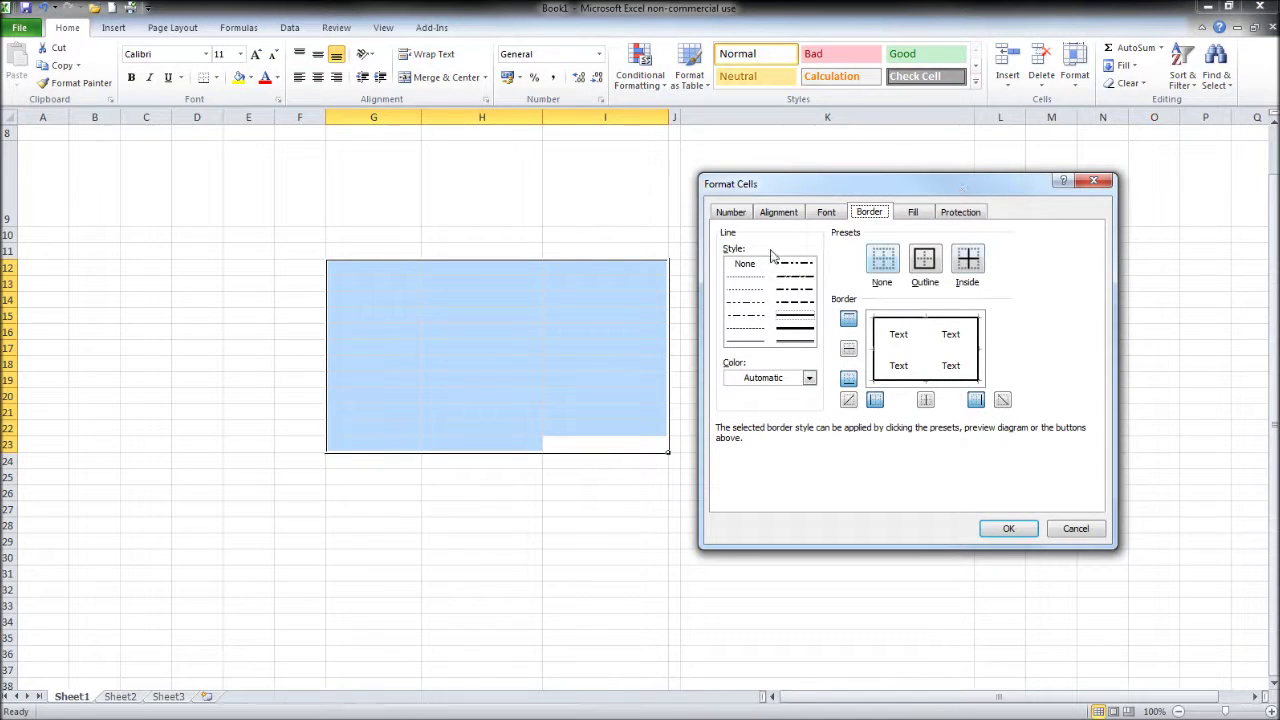
left_click(745, 341)
left_click(930, 343)
left_click(904, 350)
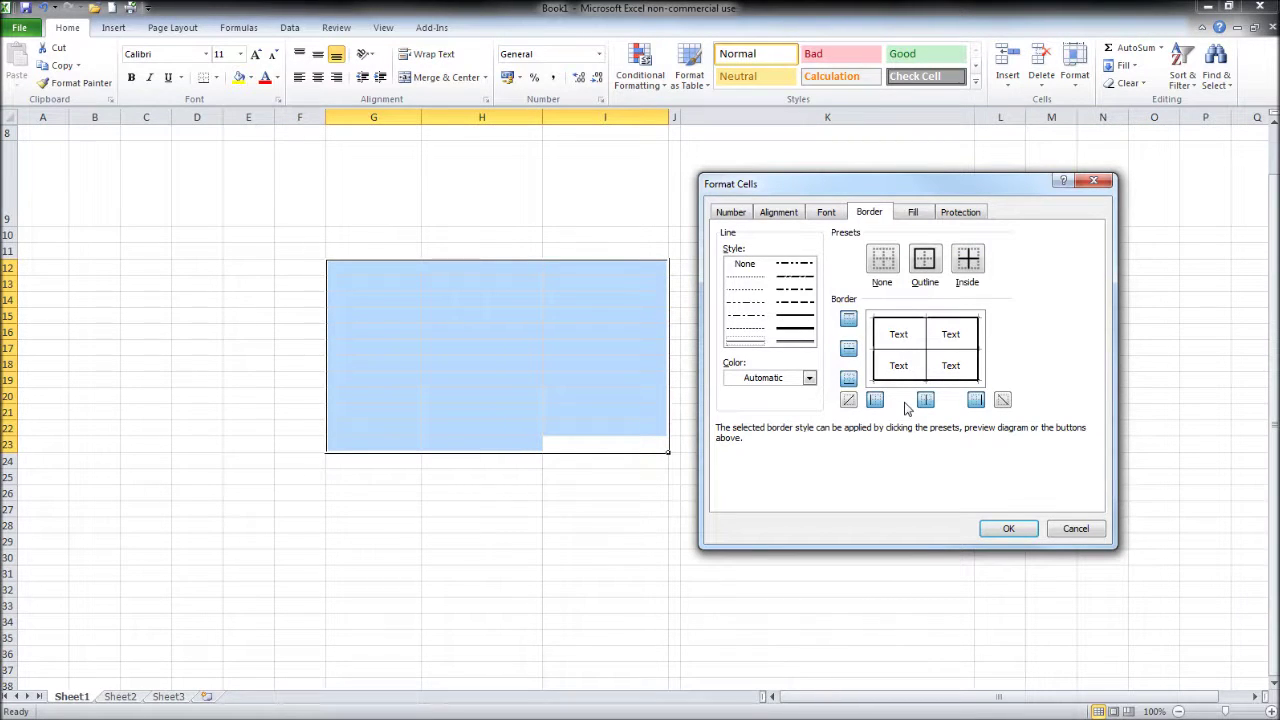
left_click(1010, 528)
left_click(911, 414)
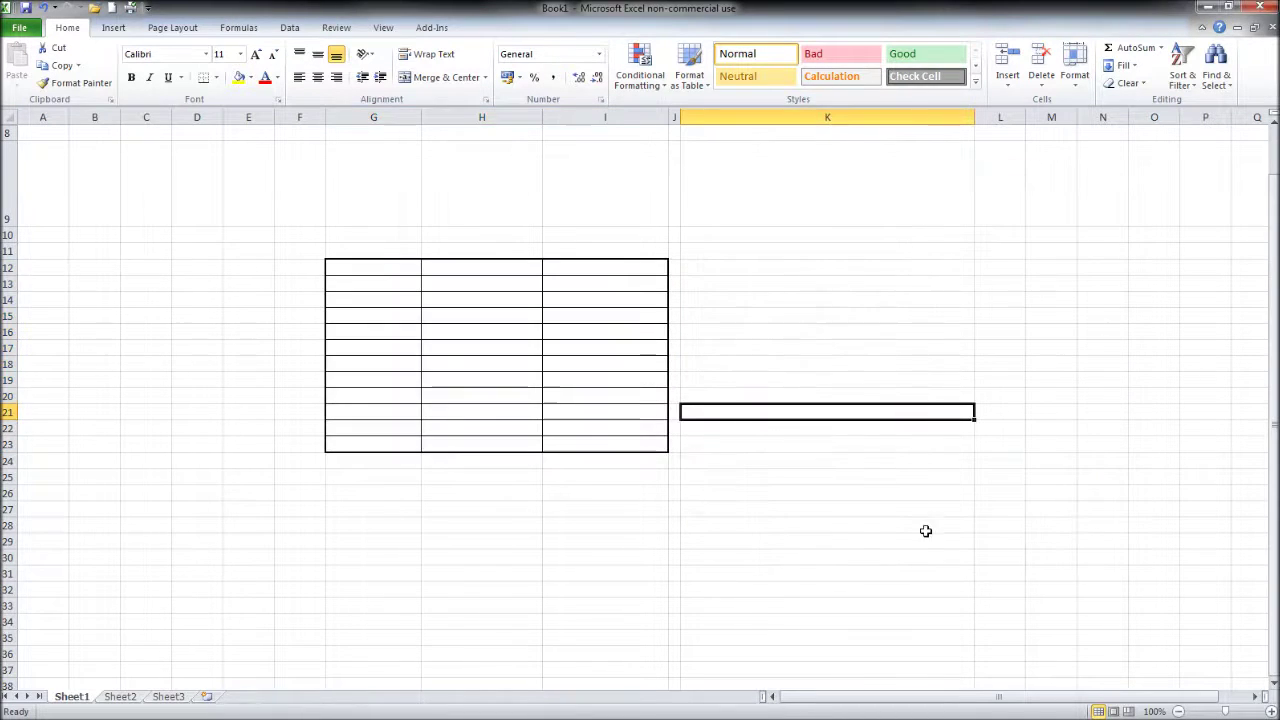
left_click(923, 528)
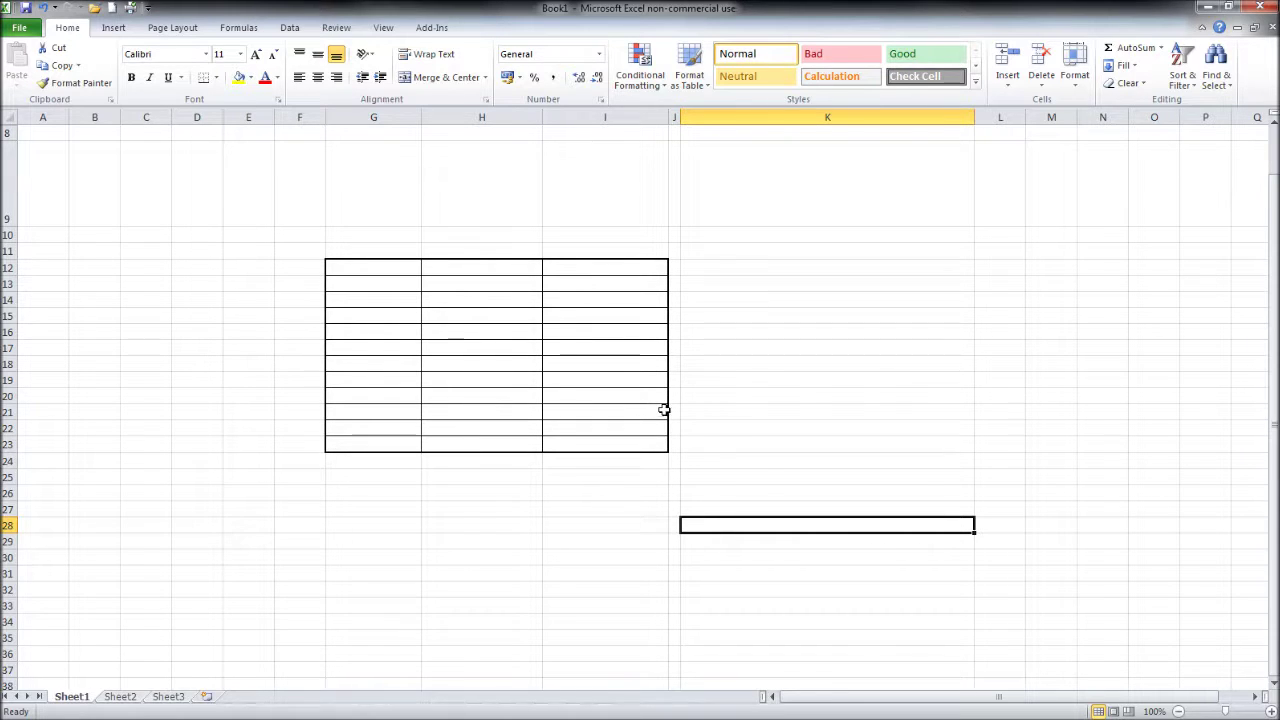
Enter 1213210 in H15 and LKNKJBK in I17
left_click(489, 308)
type("1213210")
key("Tab")
key("Down")
key("Down")
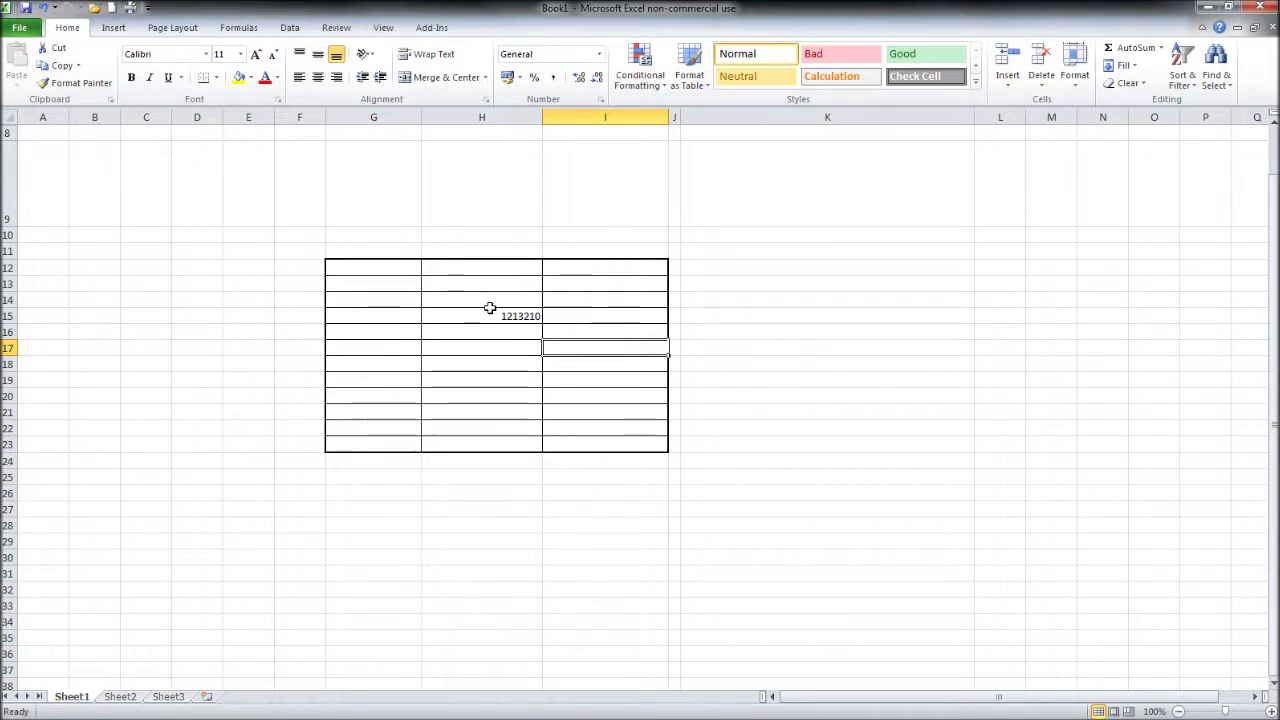
type("LKNKJBK")
key("Return")
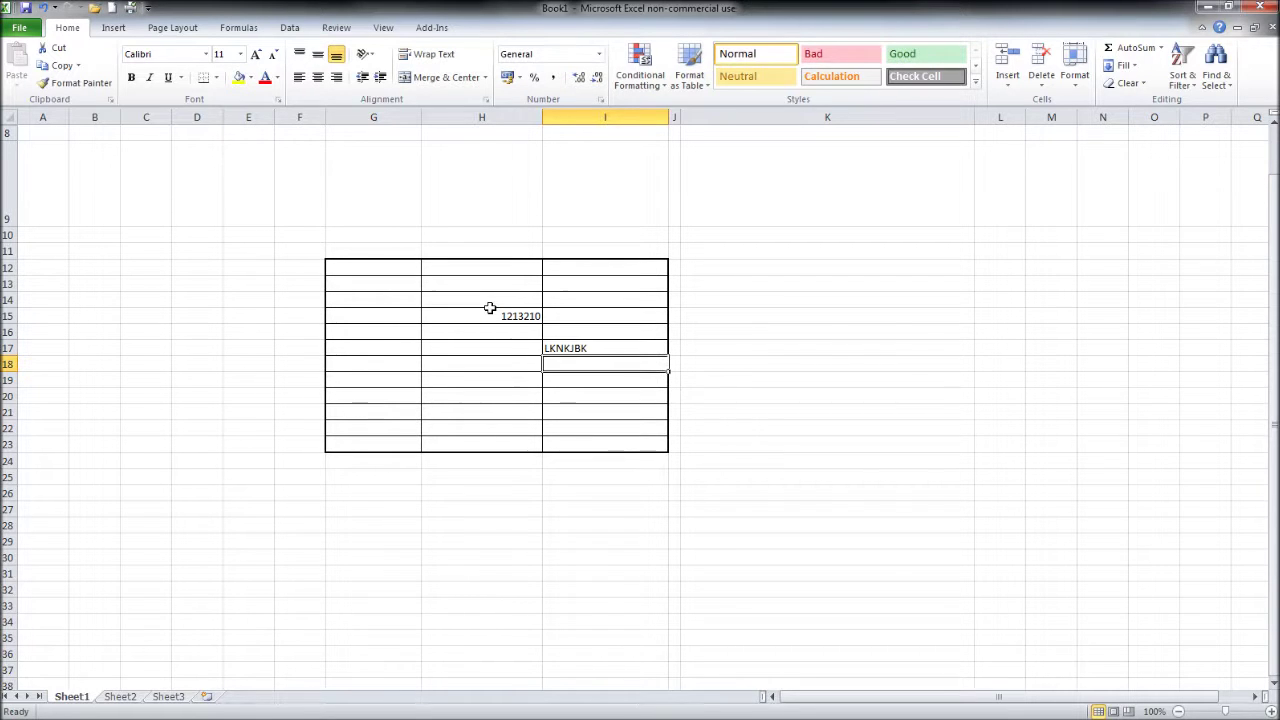
Enter 56231 in G19 and JJJBN in H21
key("Left")
key("Left")
key("Left")
key("Down")
key("Right")
type("56")
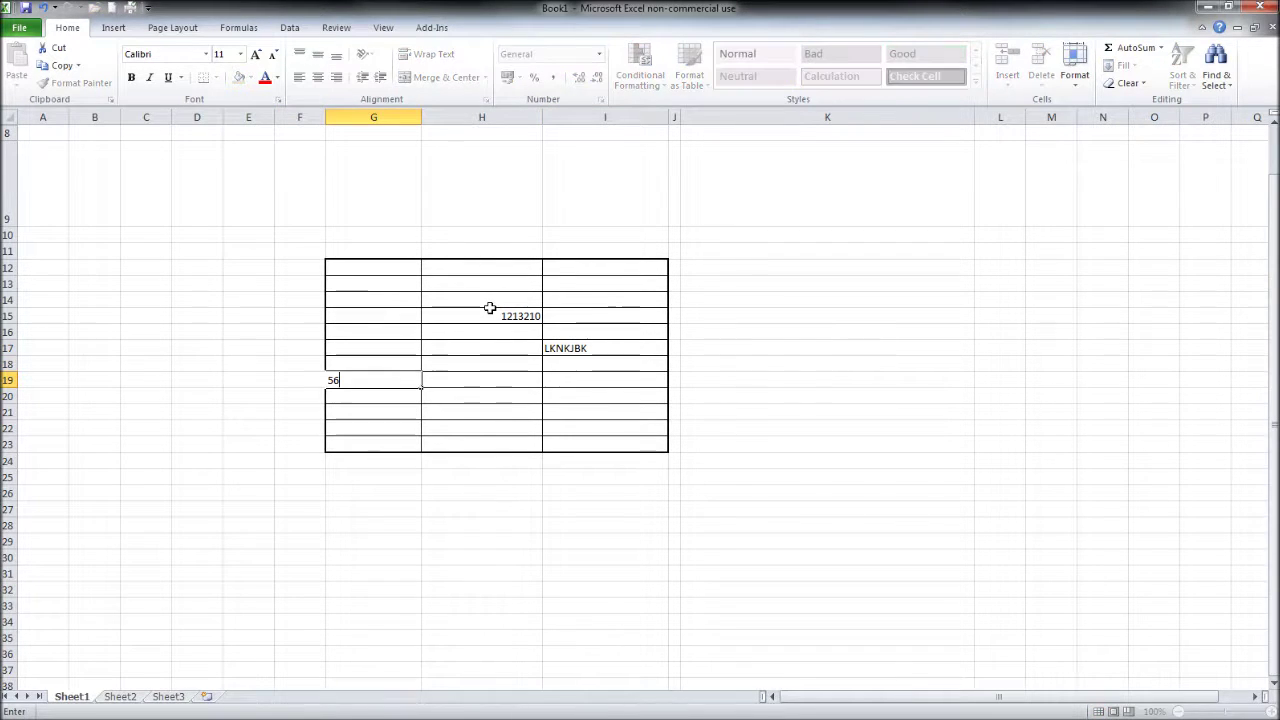
type("231")
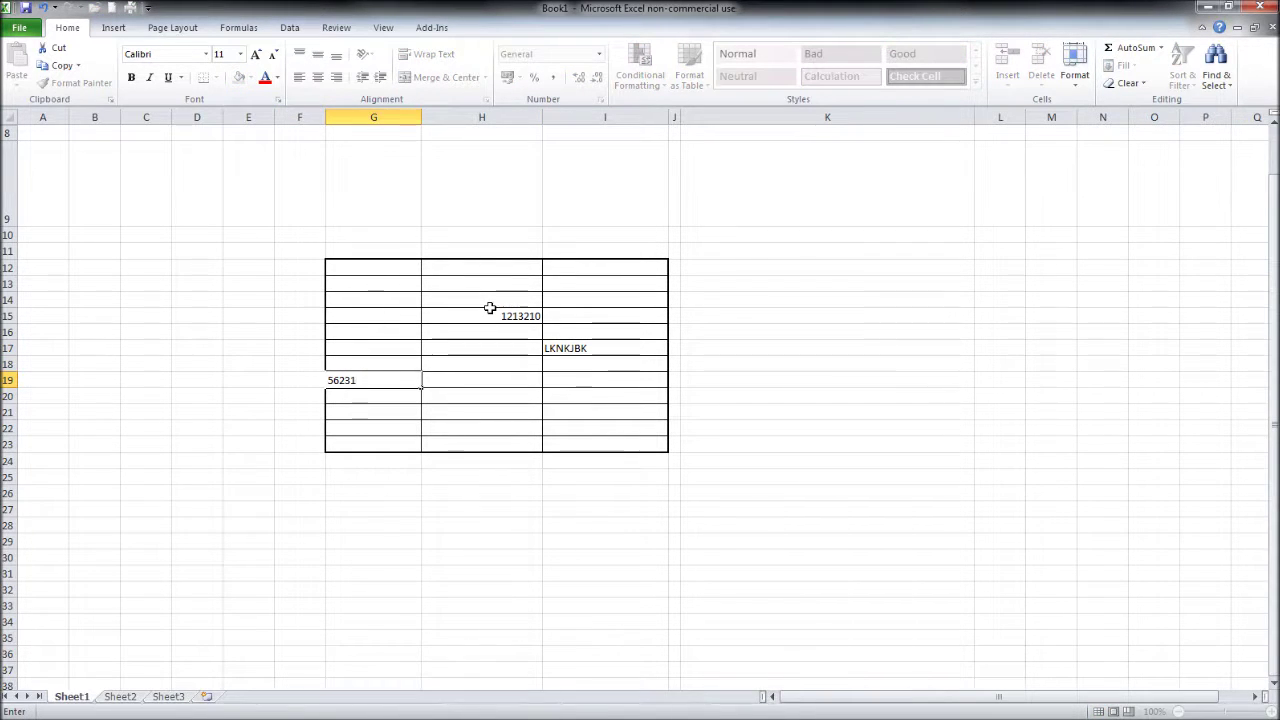
key("Return")
key("Down")
key("Right")
key("Right")
key("Left")
type("JJJBN")
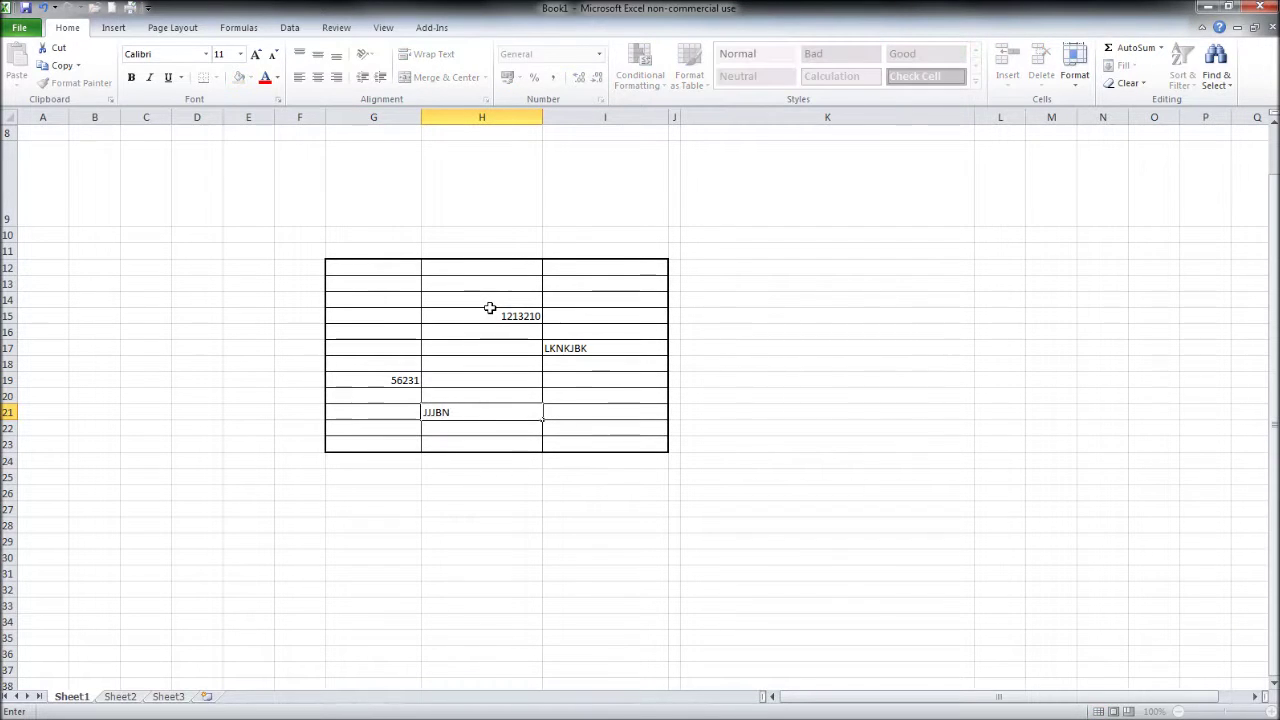
key("Return")
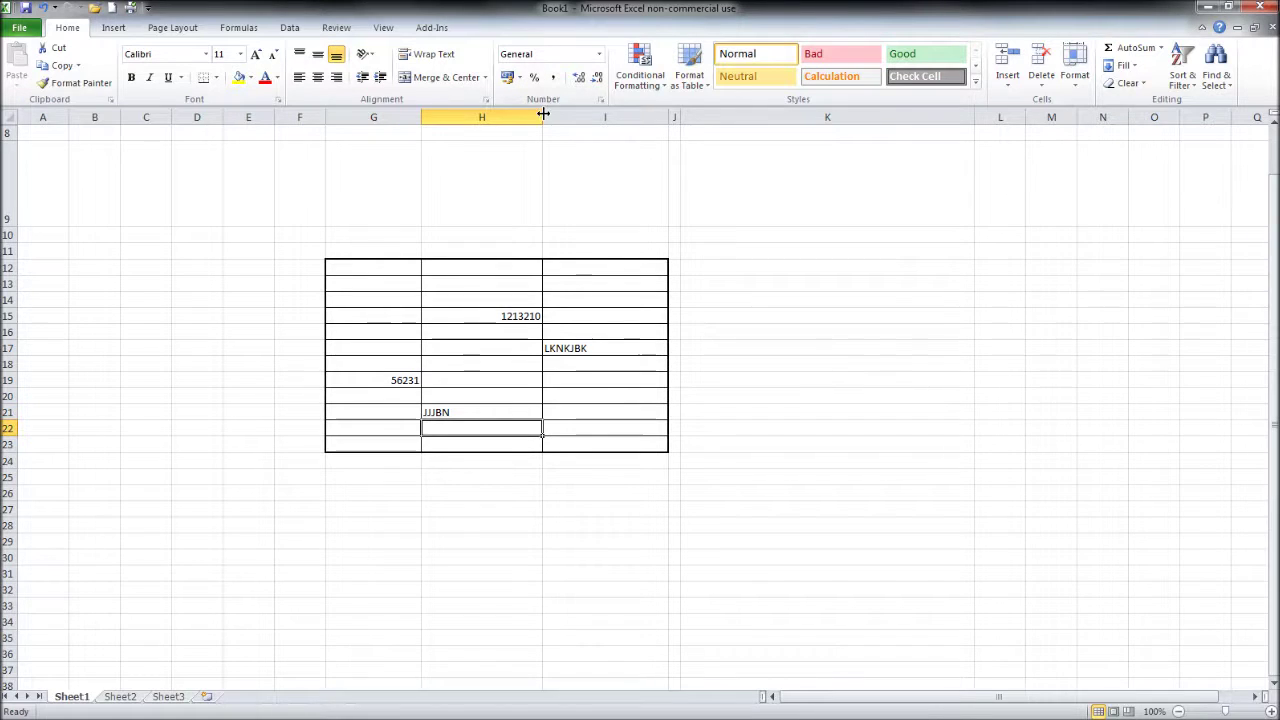
Widen column H slightly and column I to 200 pixels, and make row 17 taller
left_click_drag(542, 117, 554, 117)
left_click_drag(680, 117, 704, 118)
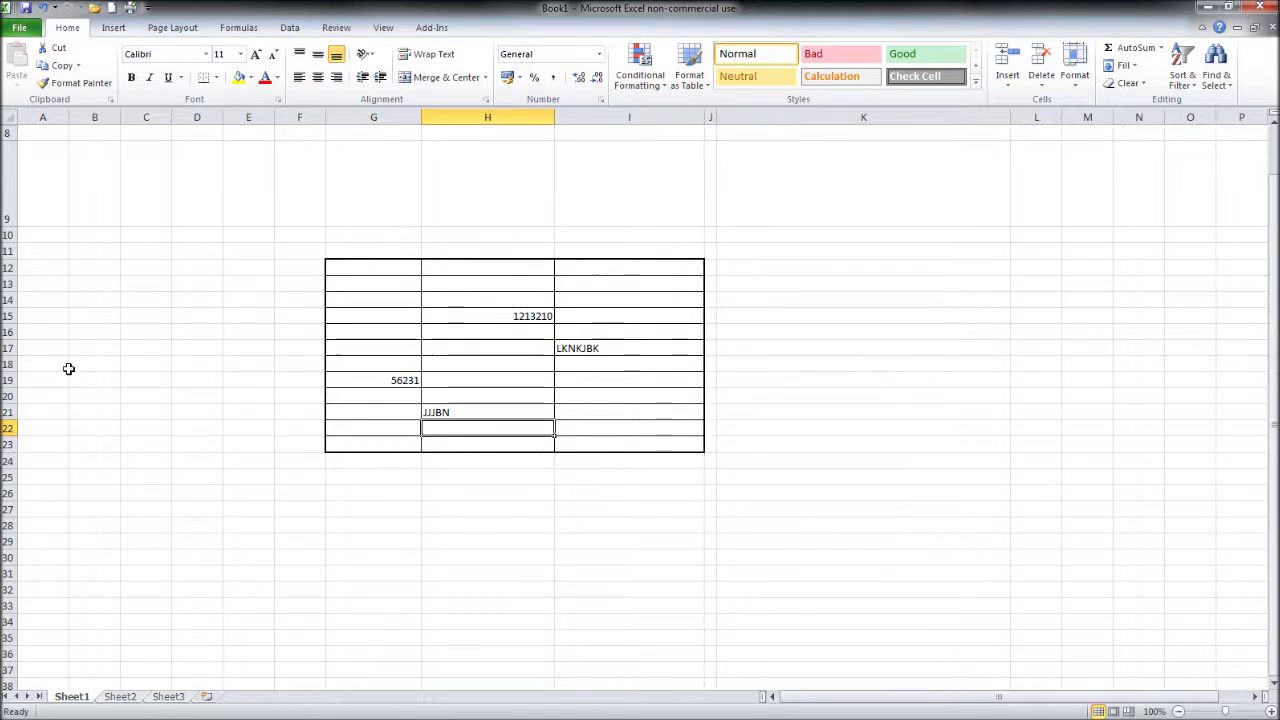
left_click_drag(10, 354, 10, 381)
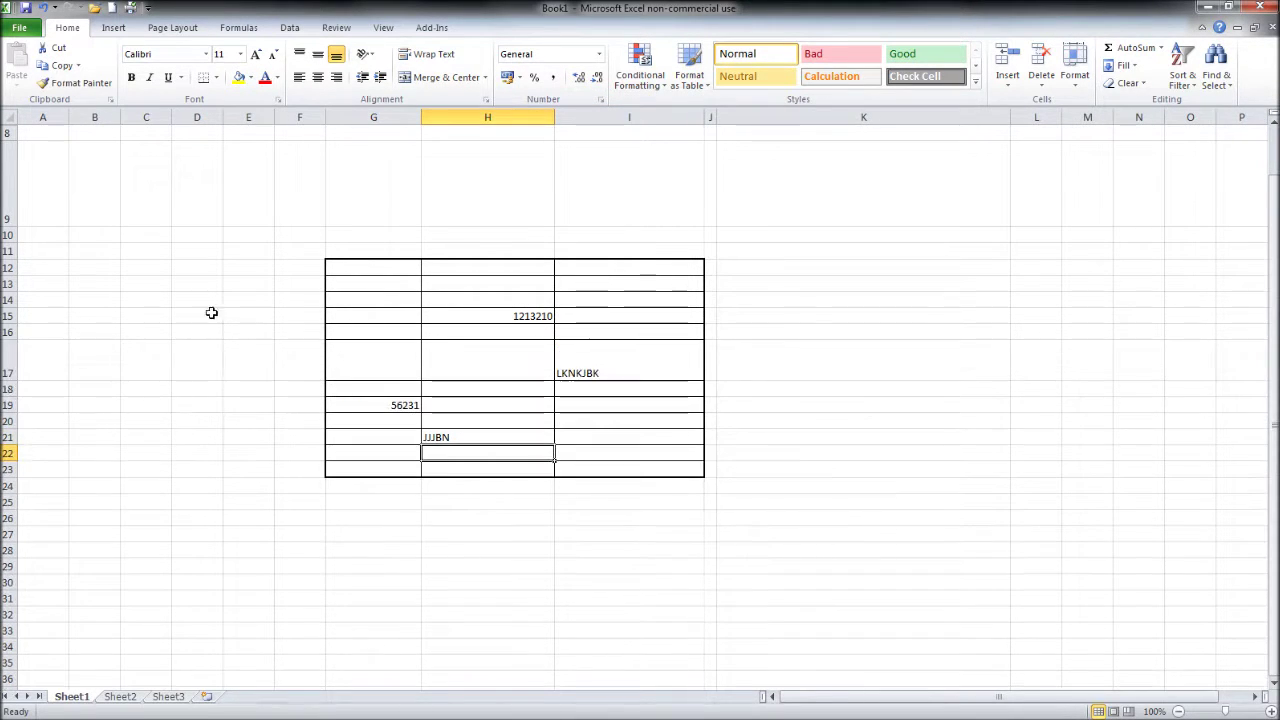
left_click(211, 313)
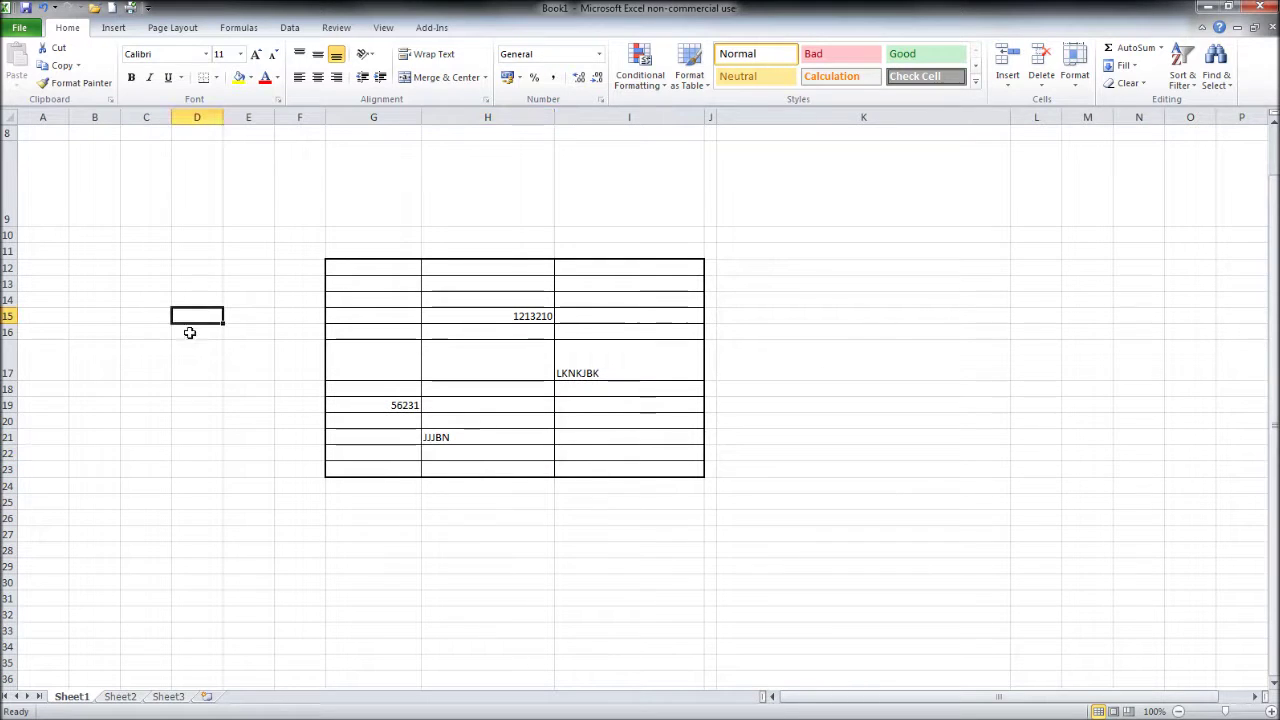
left_click(582, 363)
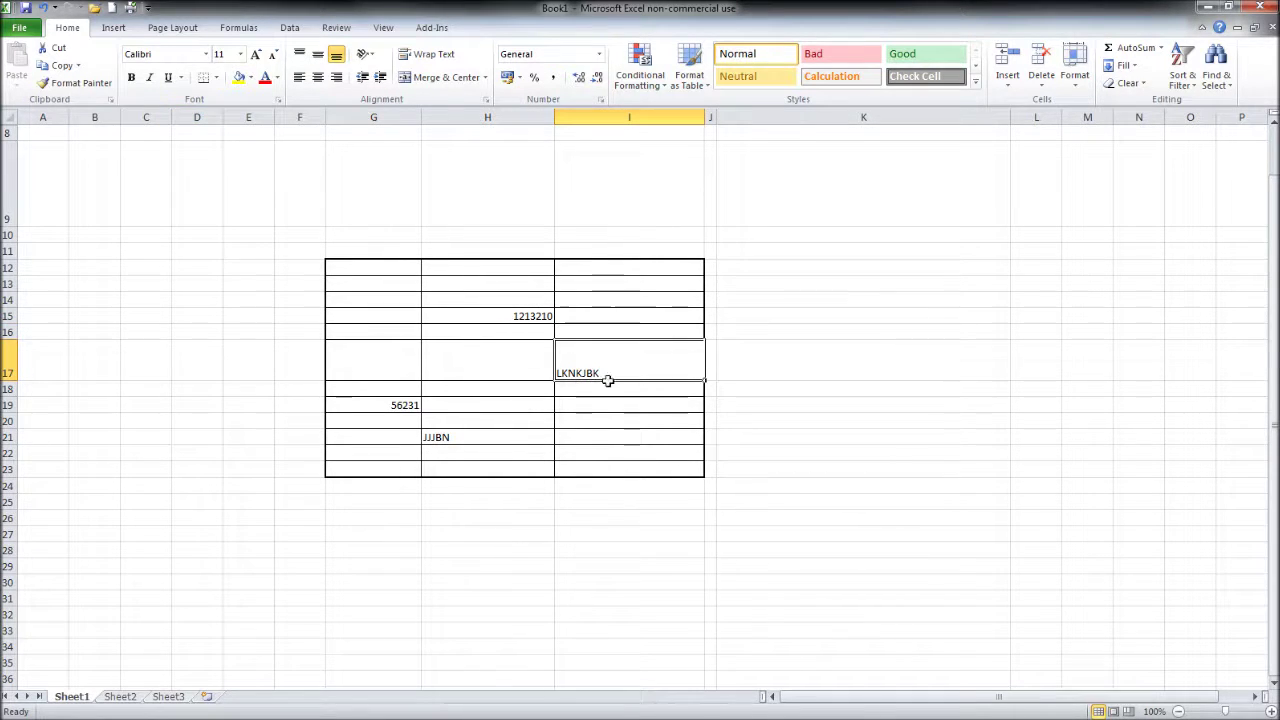
left_click(531, 316)
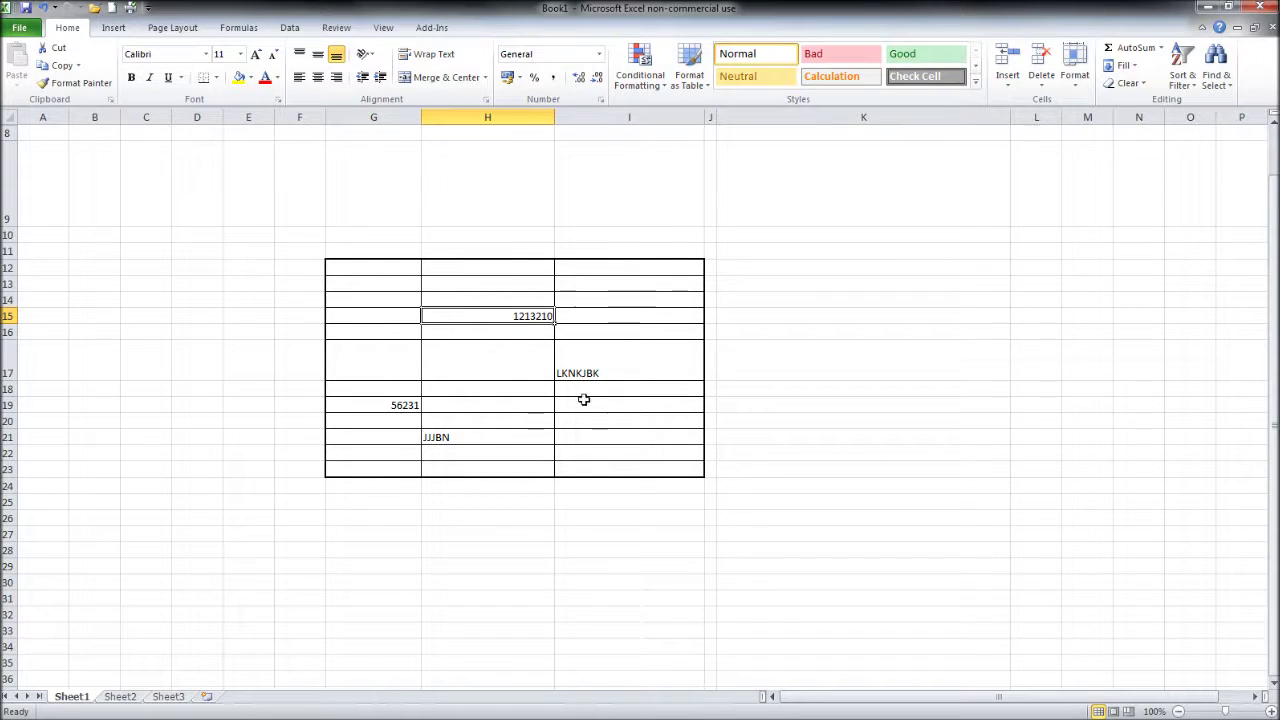
left_click(565, 373)
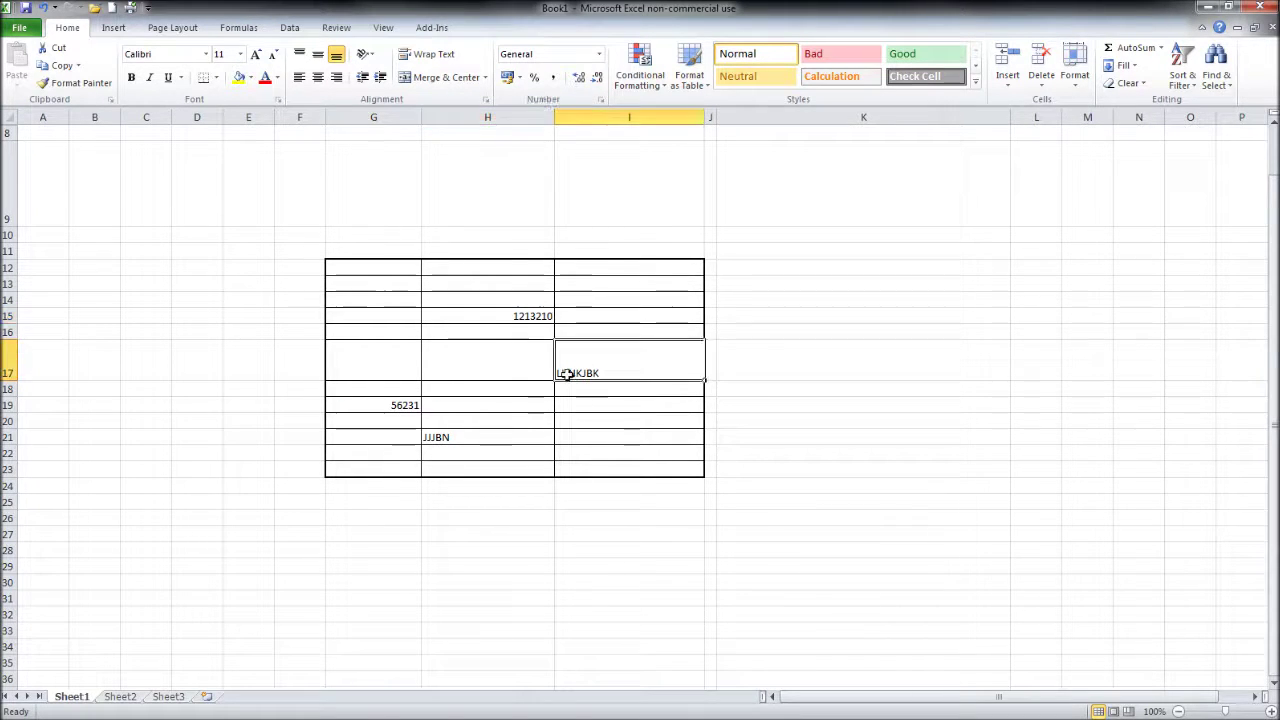
left_click(533, 317)
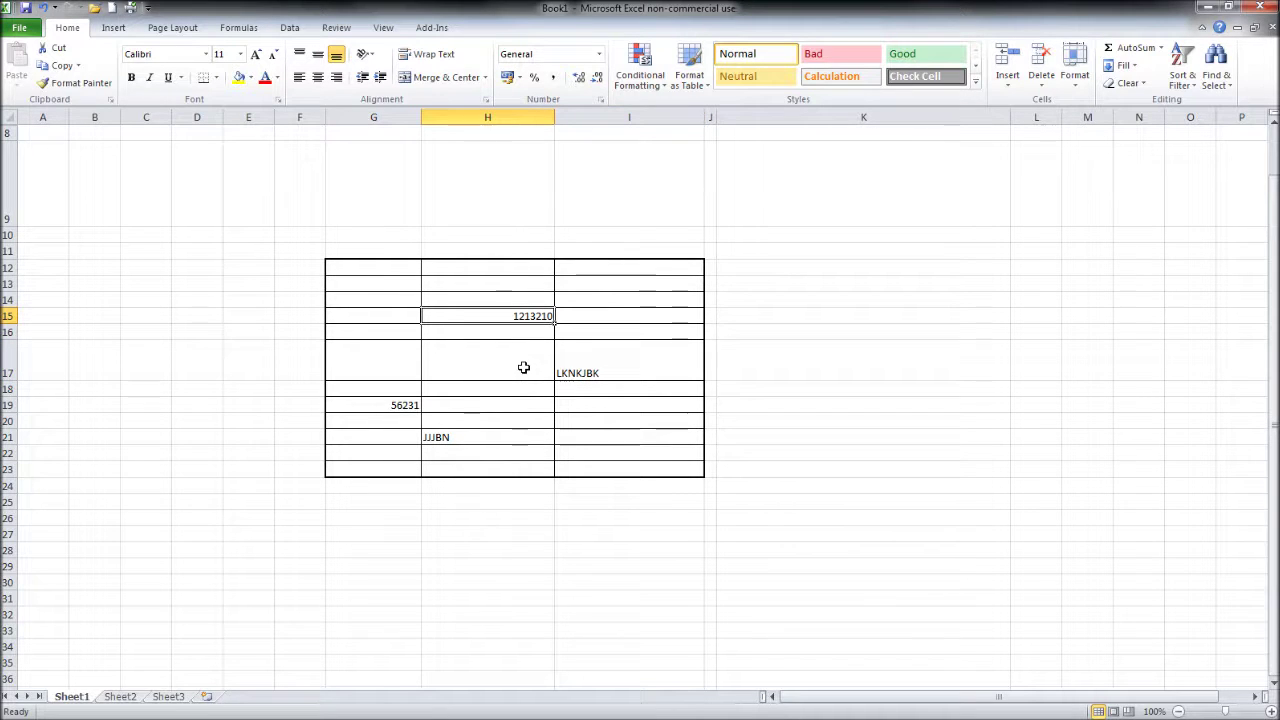
left_click(583, 368)
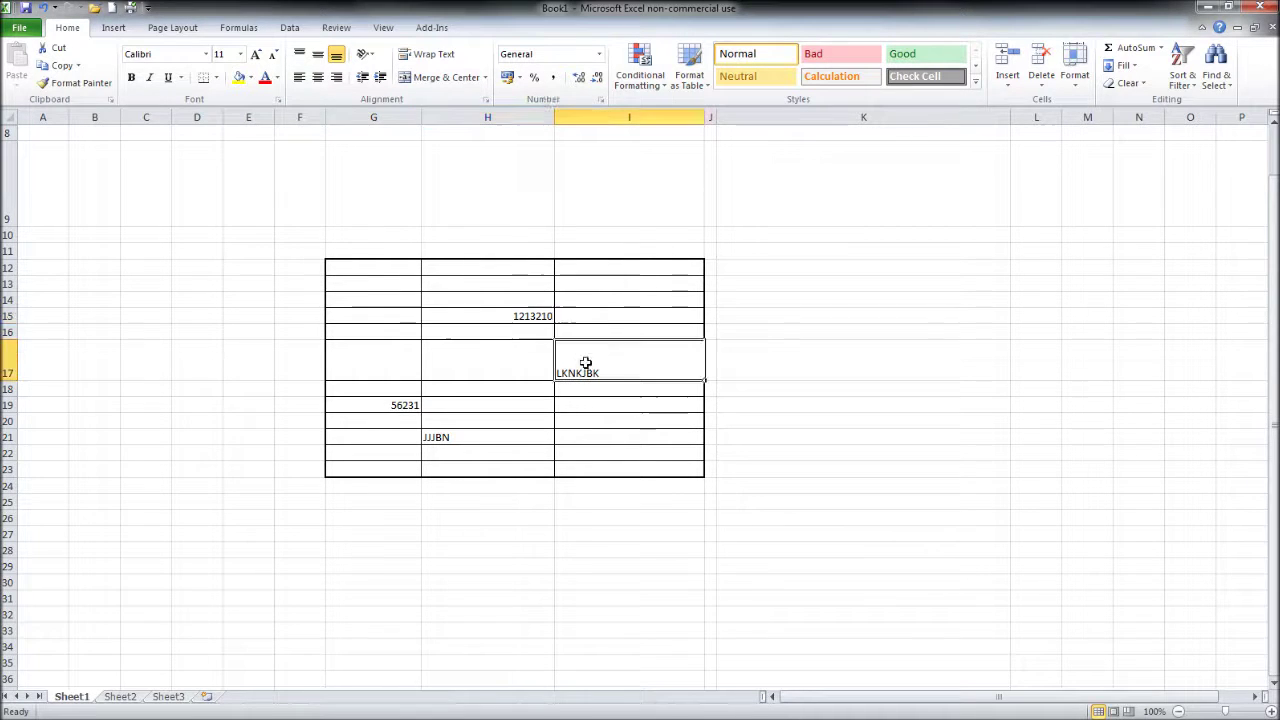
left_click(318, 56)
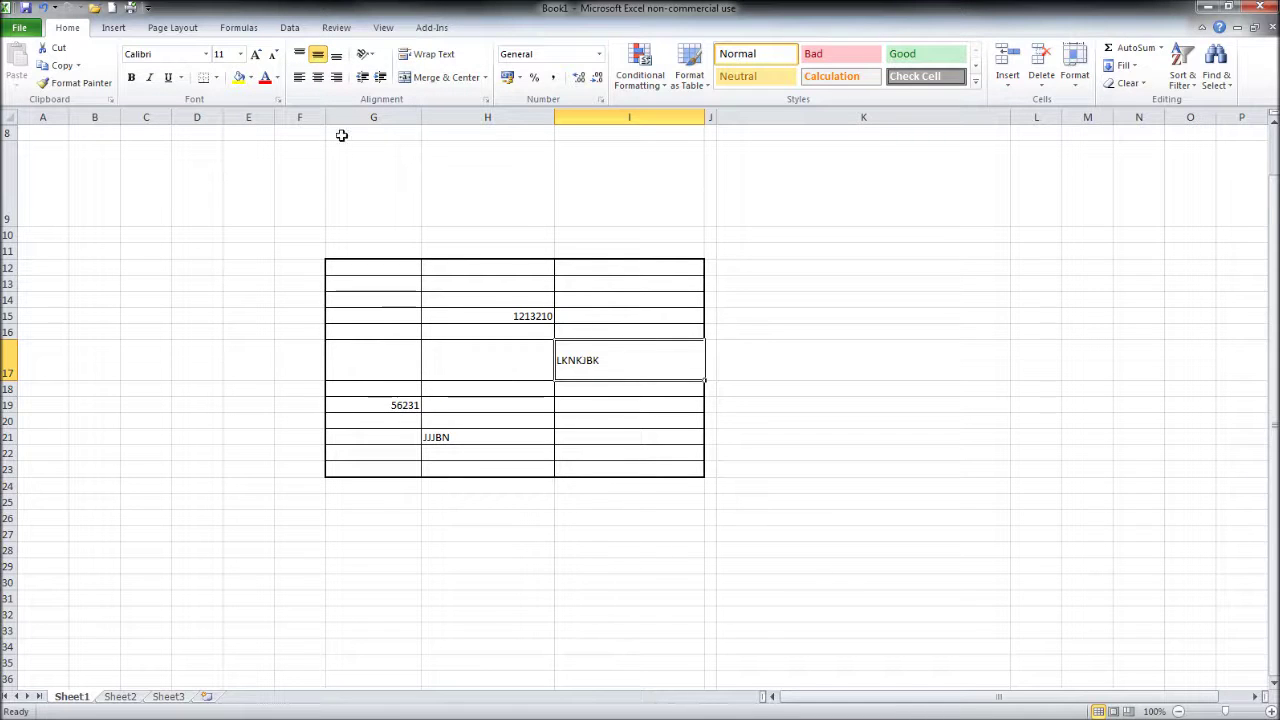
left_click(299, 54)
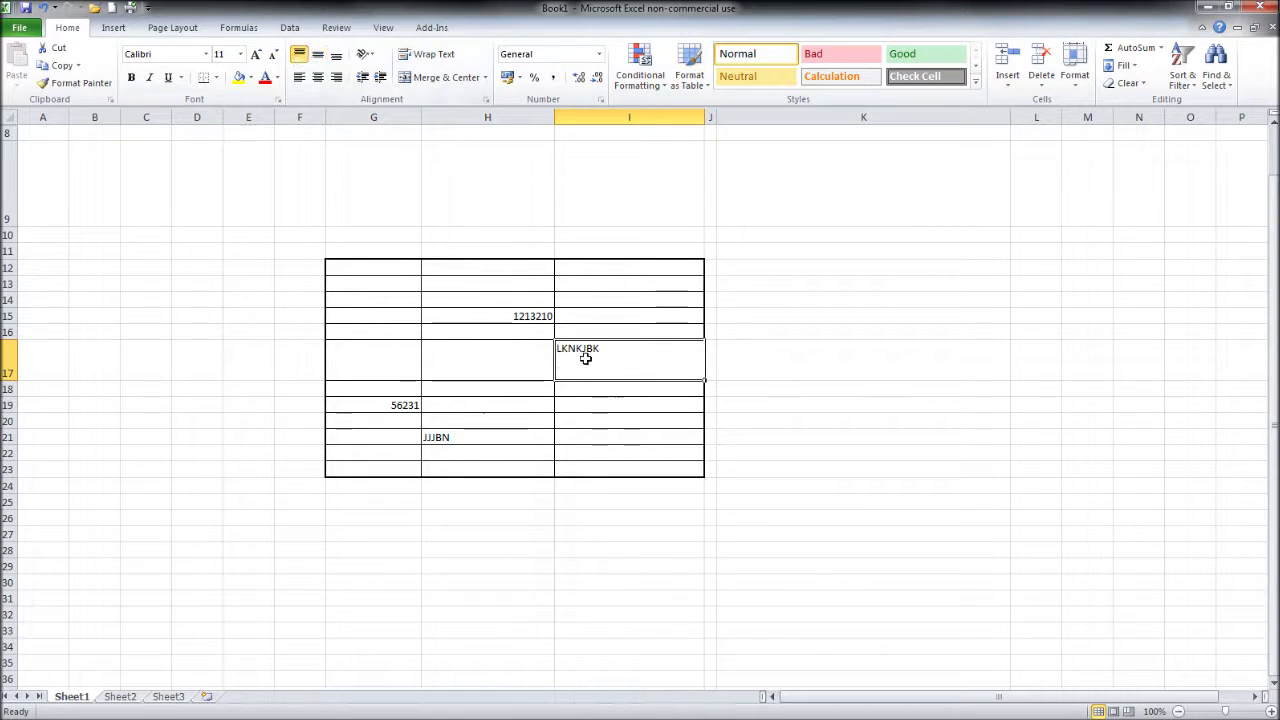
left_click(337, 55)
left_click_drag(378, 275, 657, 486)
left_click(318, 55)
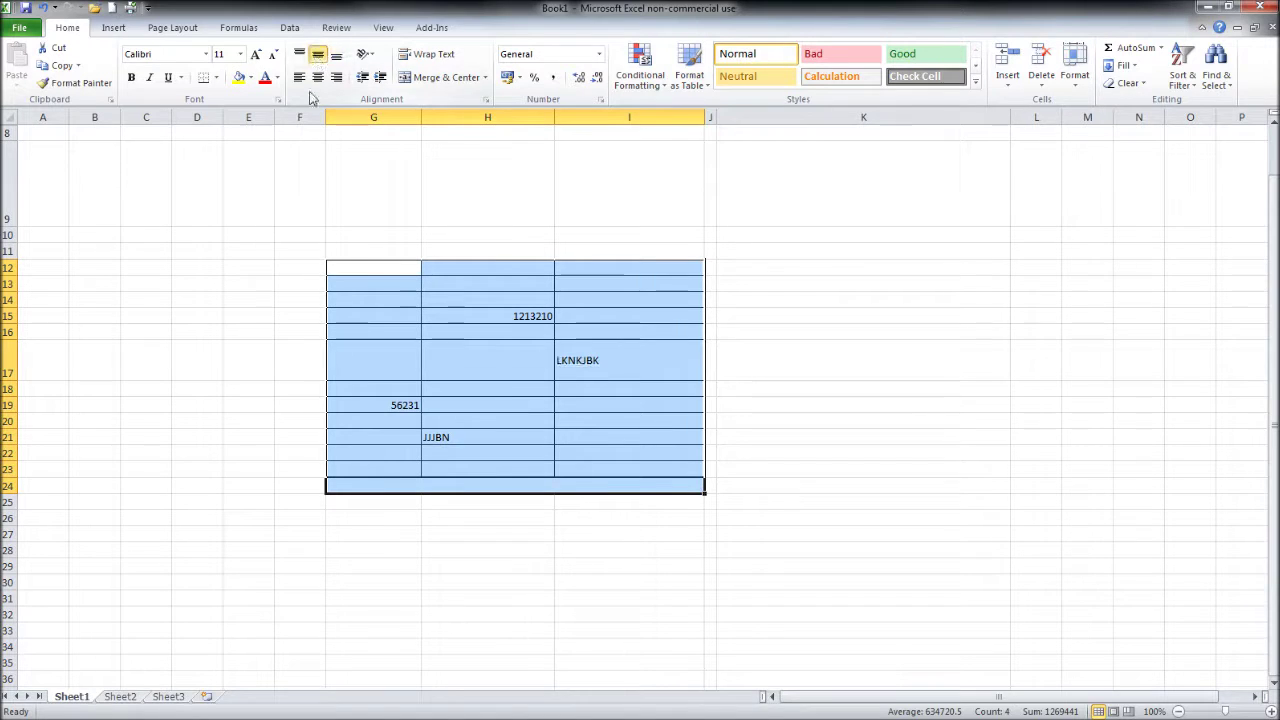
left_click(303, 58)
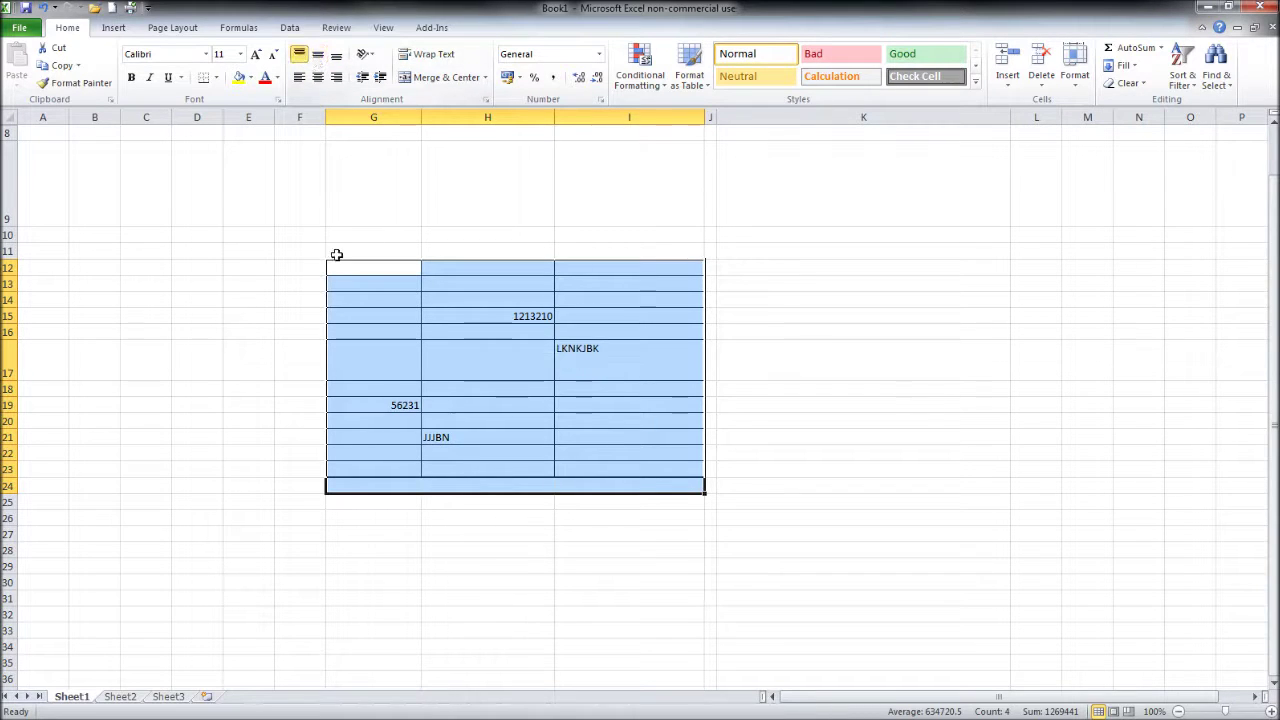
left_click(337, 56)
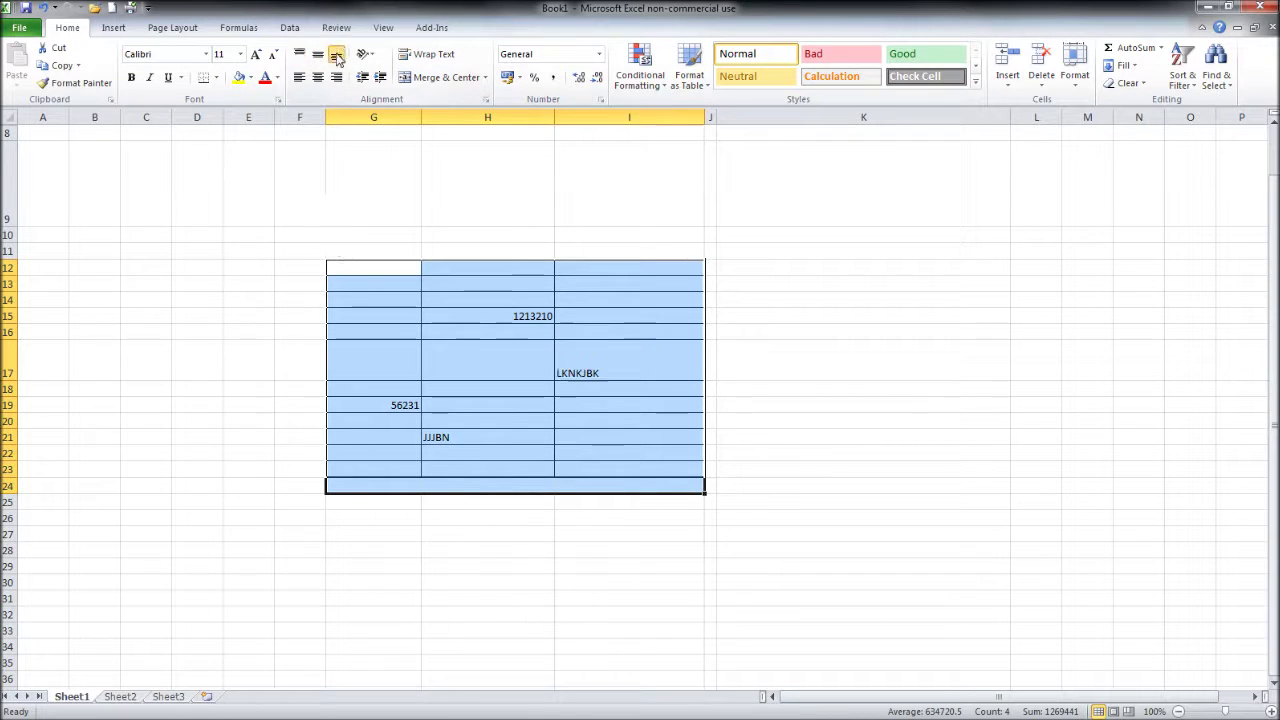
left_click(600, 370)
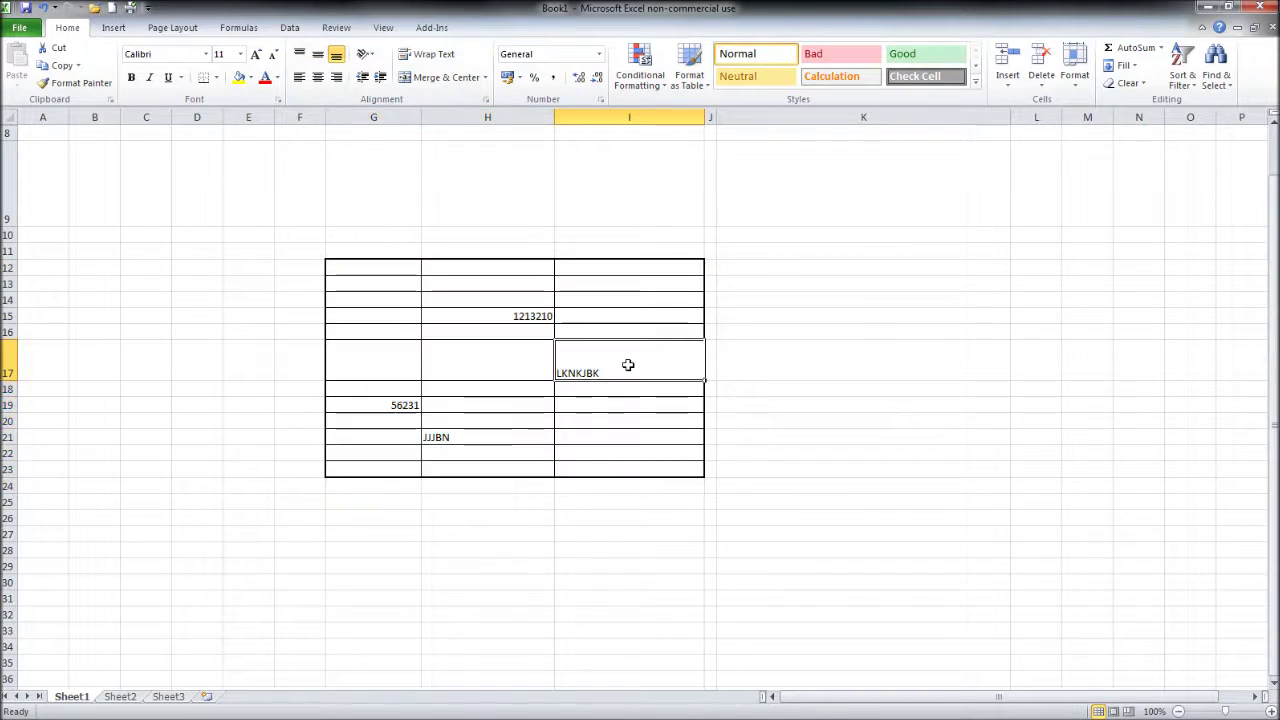
Apply Center and Middle Align to all entries in G12:I23
left_click(336, 78)
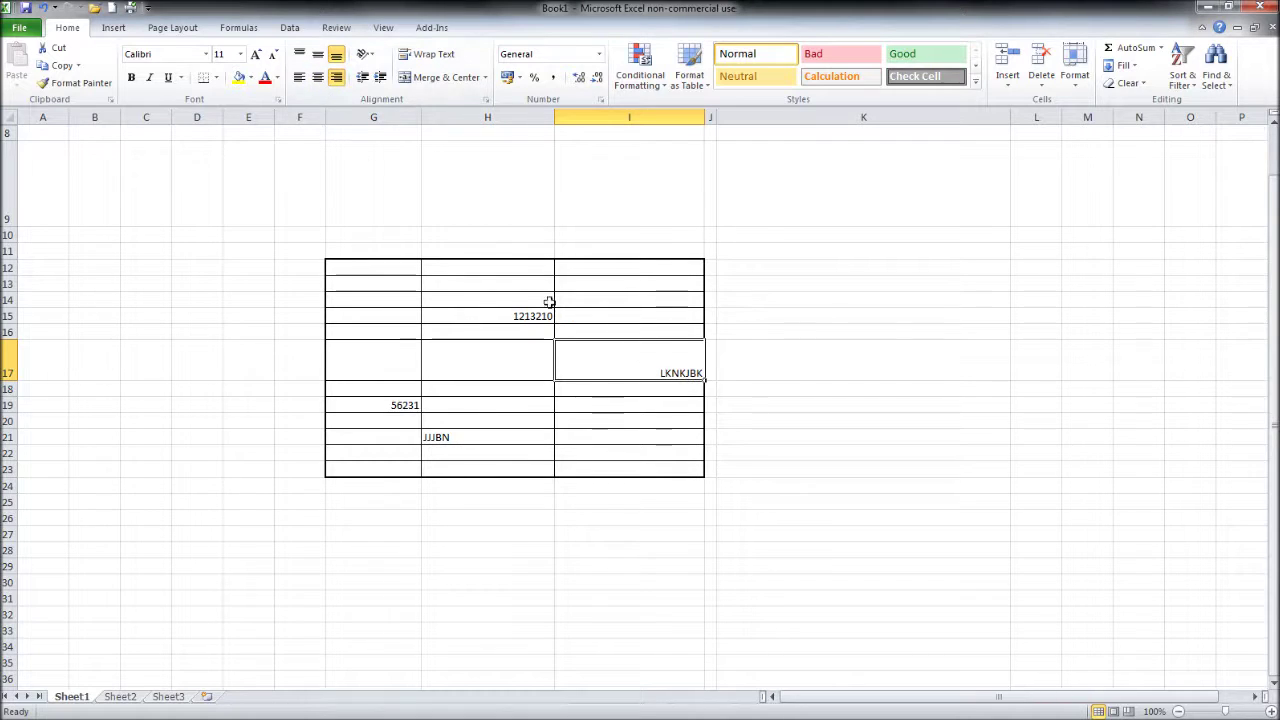
left_click(300, 86)
left_click_drag(646, 470, 380, 262)
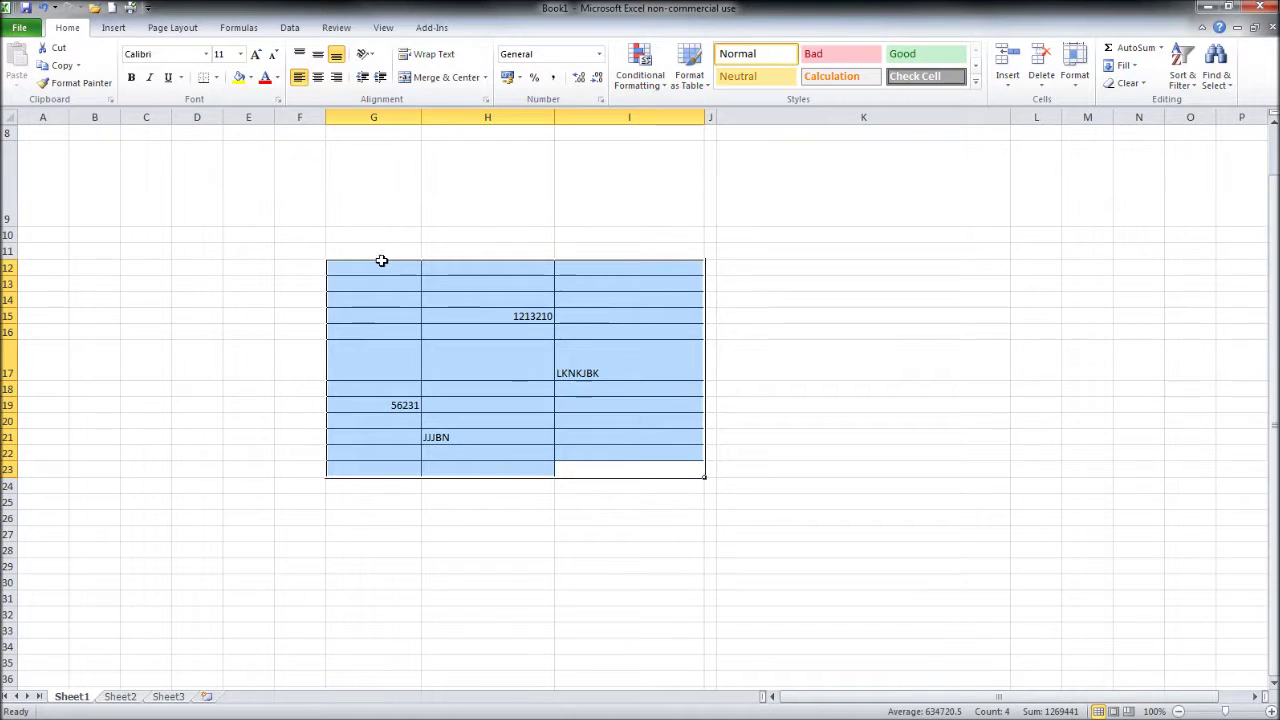
left_click(337, 79)
left_click(317, 79)
left_click(299, 78)
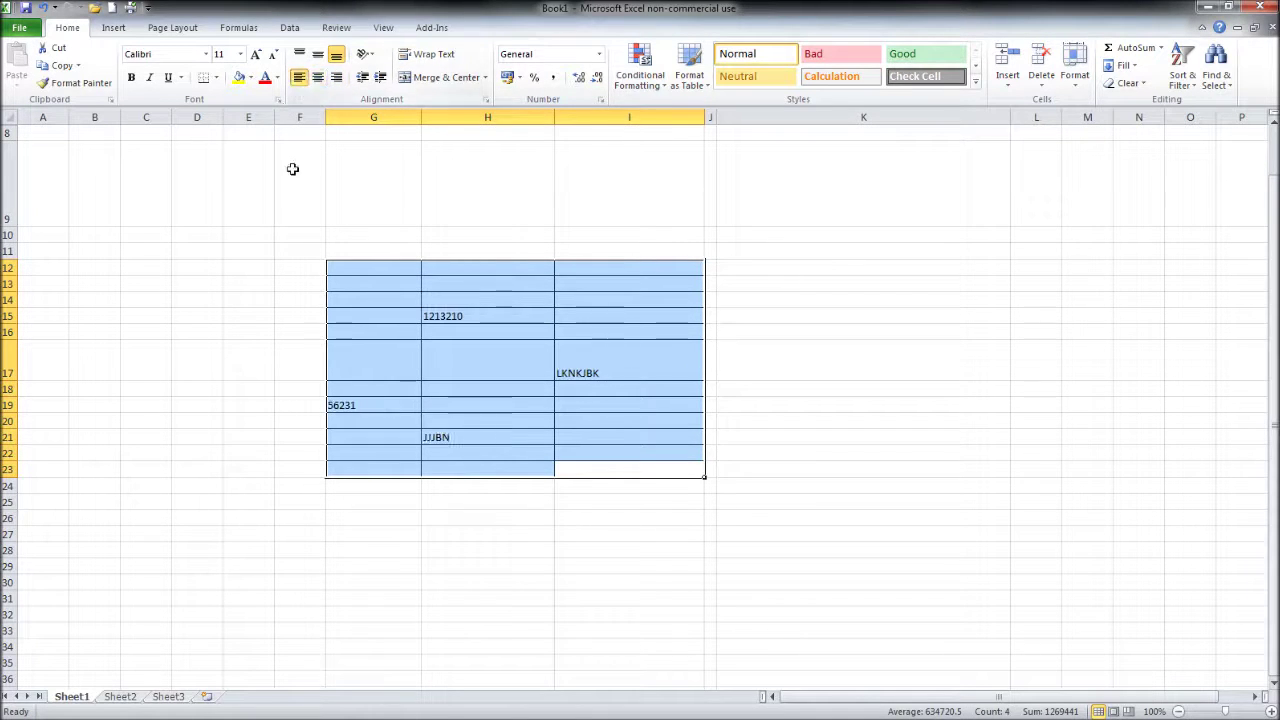
left_click(317, 78)
left_click(320, 57)
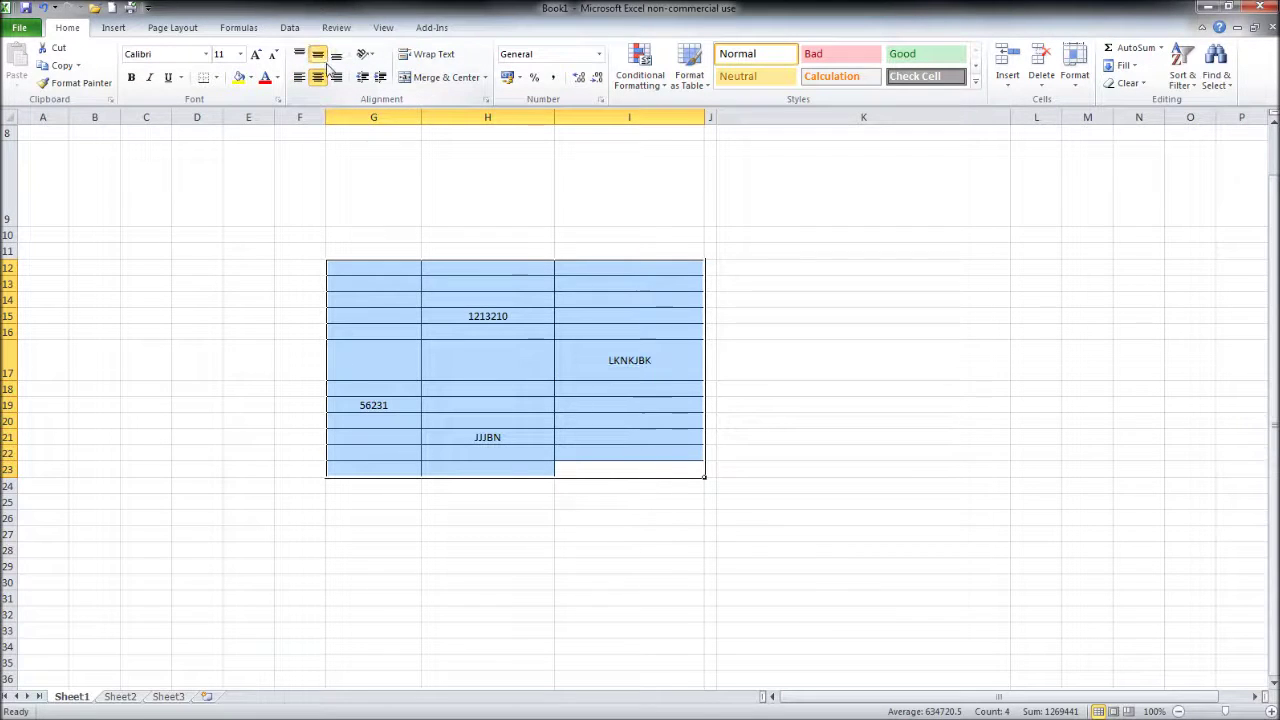
left_click(268, 338)
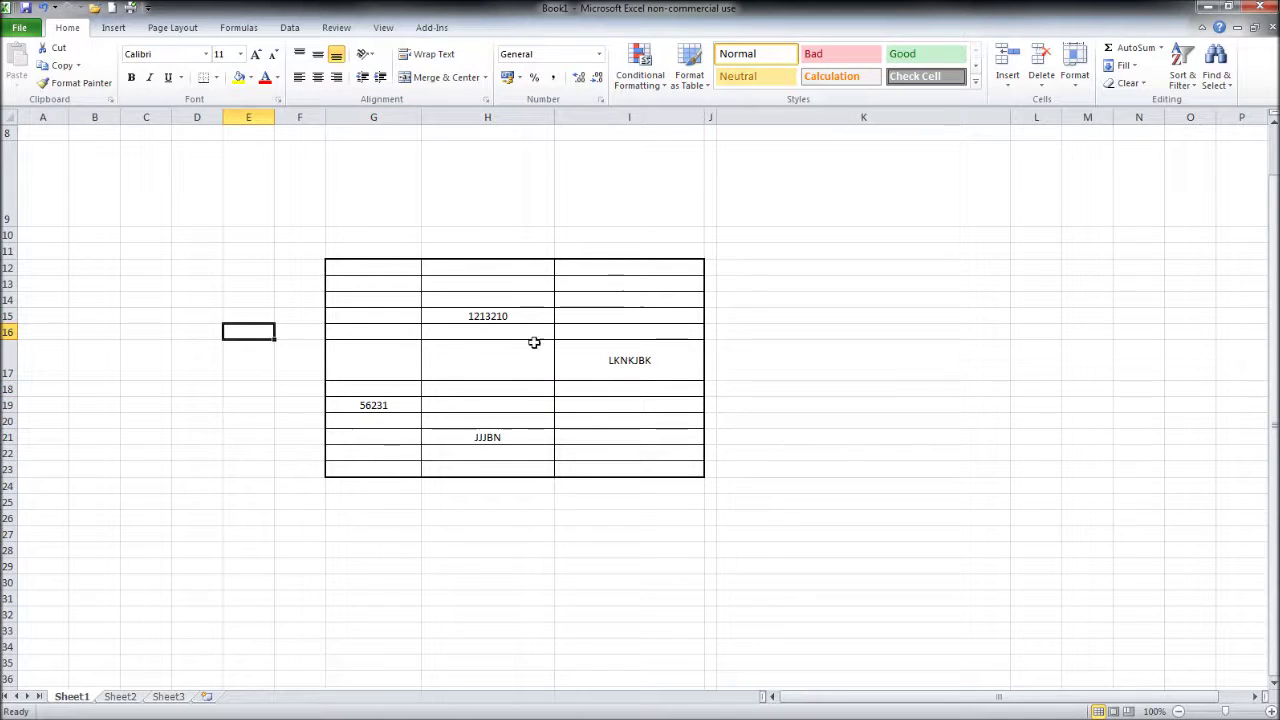